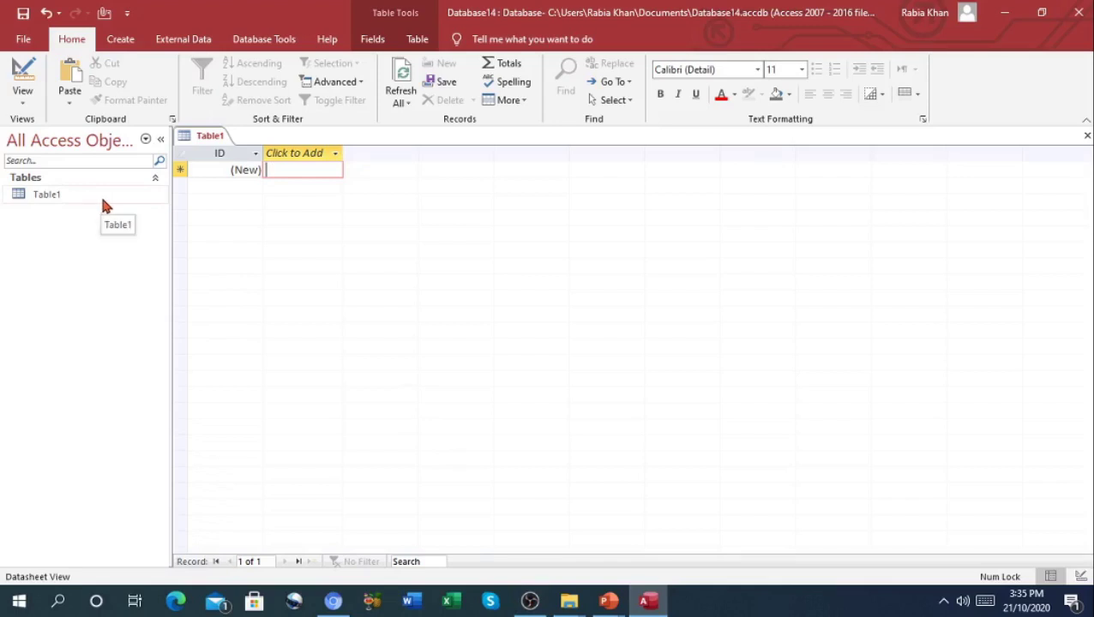
Create a new table in Design view and add the fields Student_ID, Student_Name and Student_Address
click(122, 40)
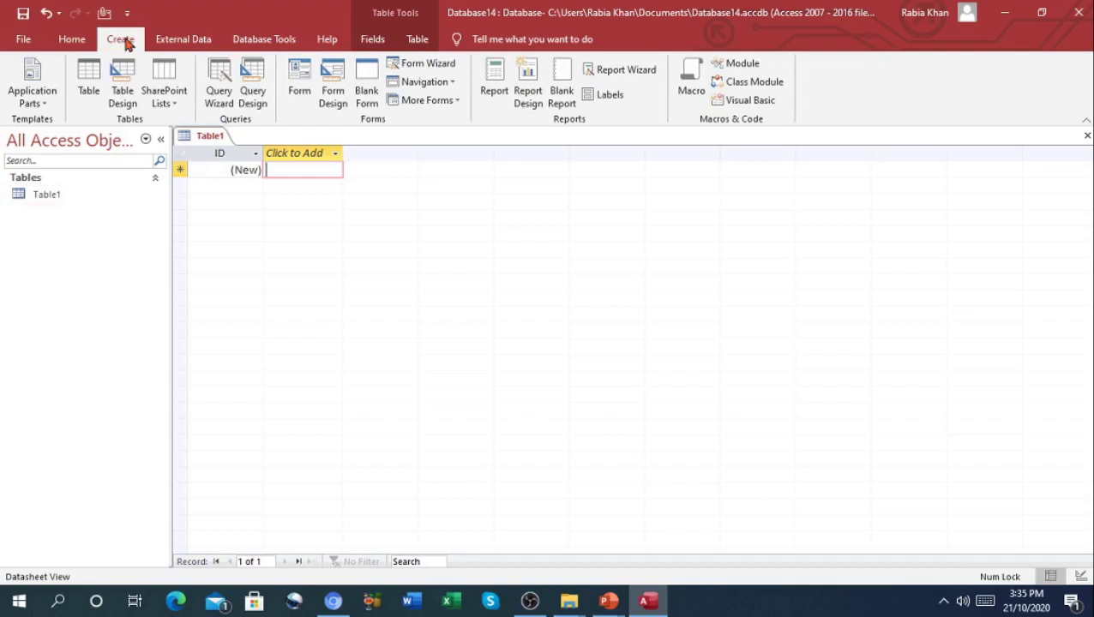
click(129, 84)
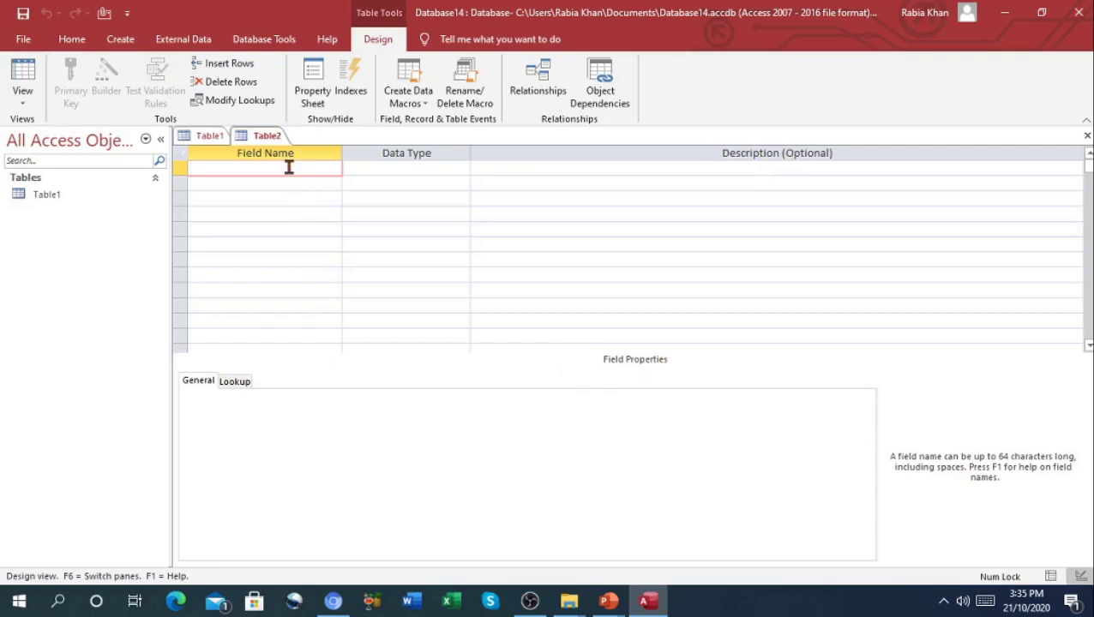
text(Student_ID)
click(245, 183)
text(Student)
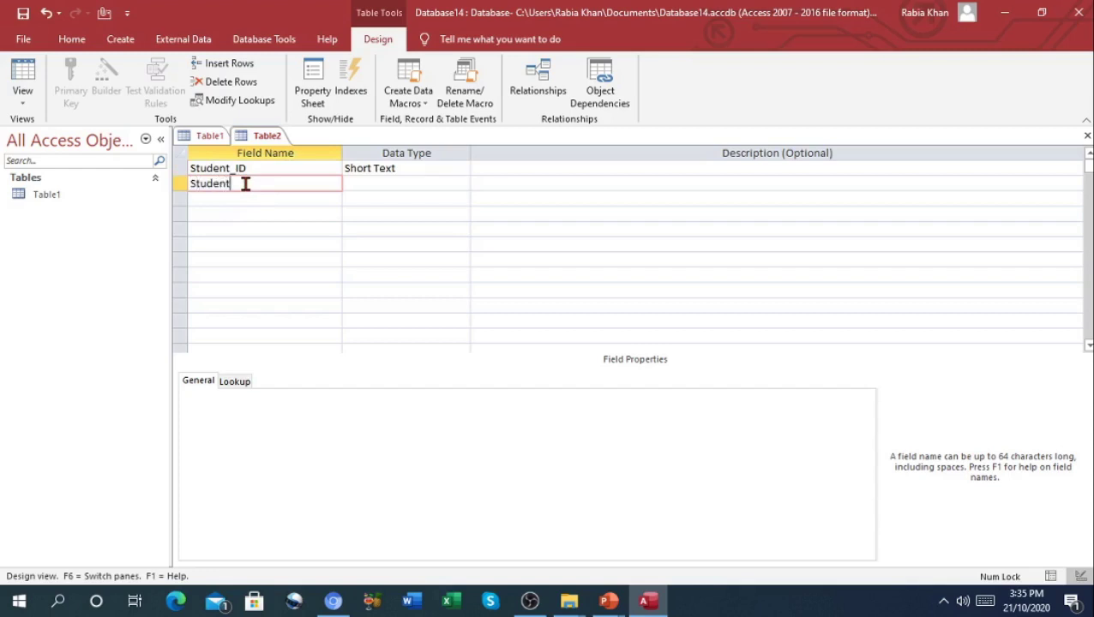
text(_Name)
click(237, 202)
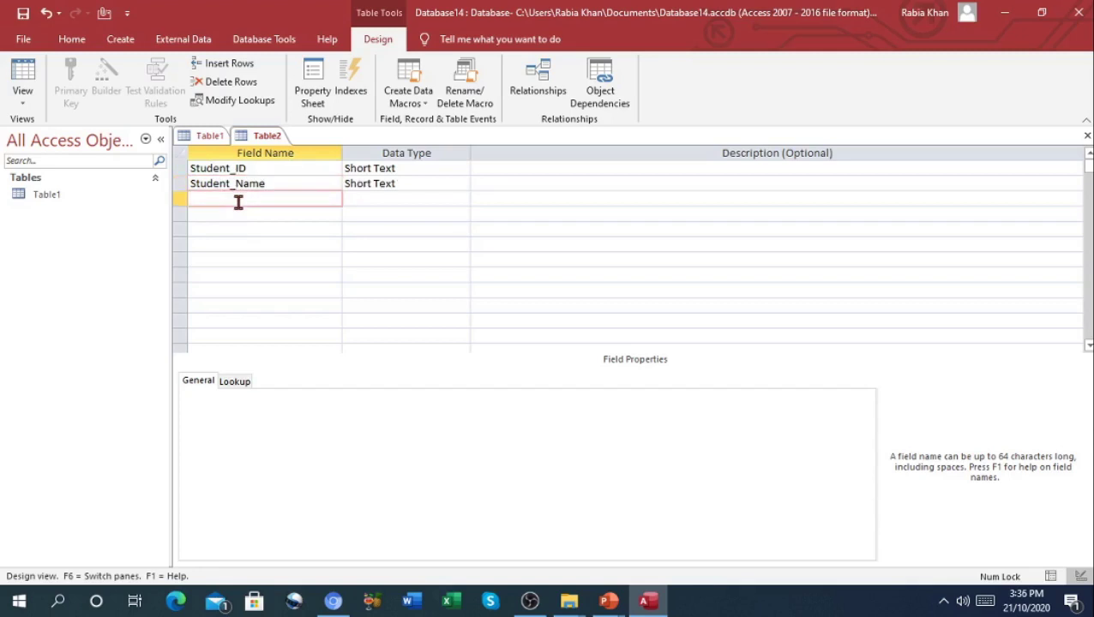
text(Student_Address)
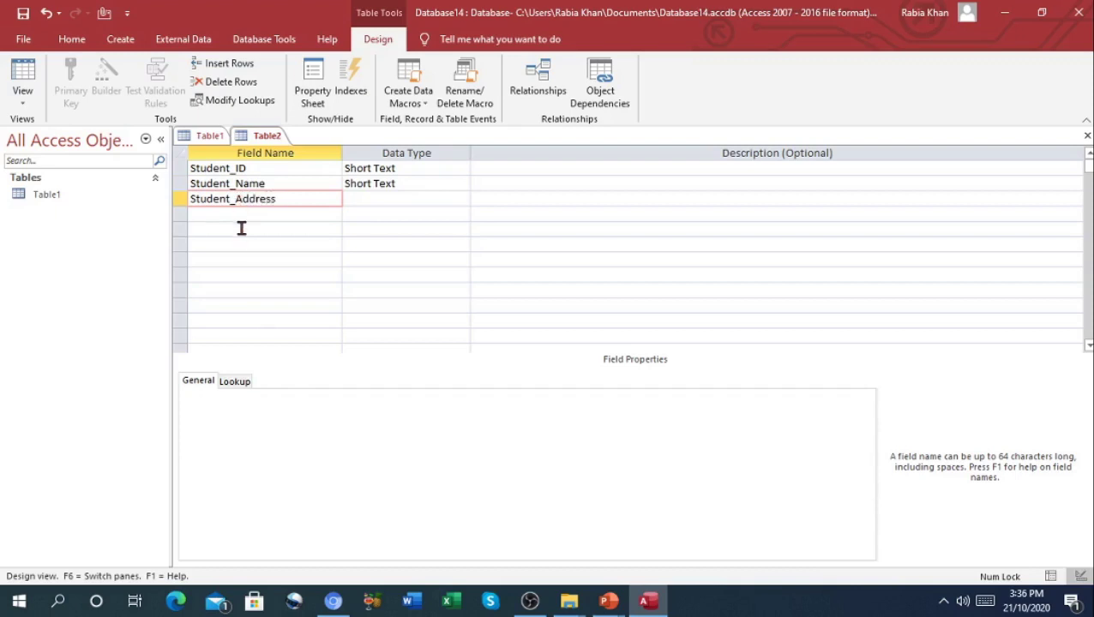
Add the fields Student_Age, Stdent_DOB, Student_Fees and Student_Status below Student_Address
click(243, 217)
text(Stude)
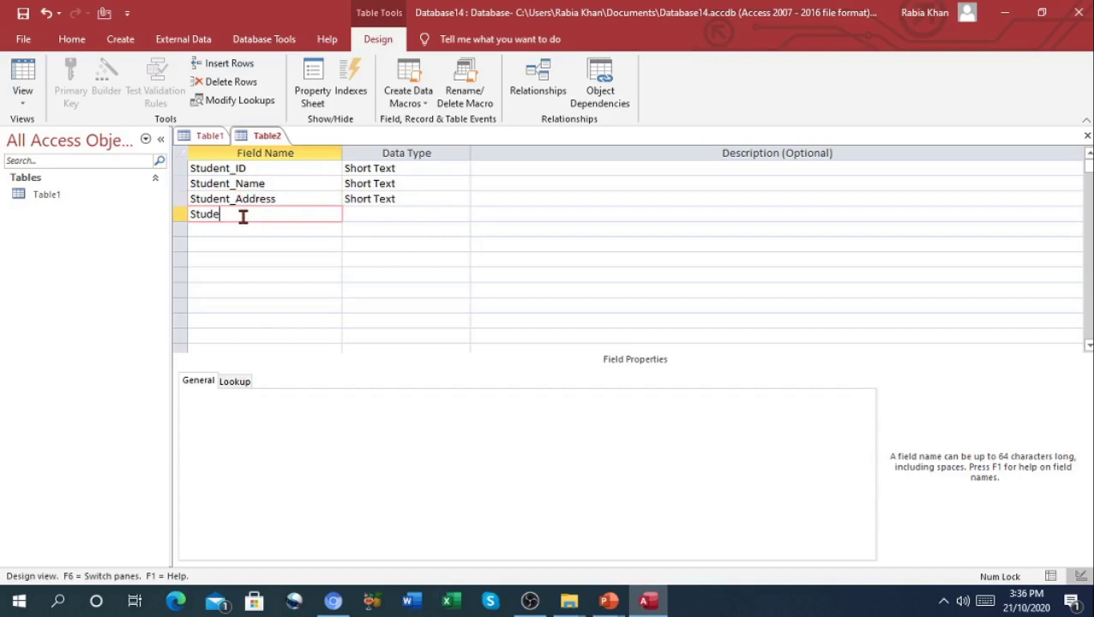
text(nt_Age)
click(240, 231)
text(Stdent)
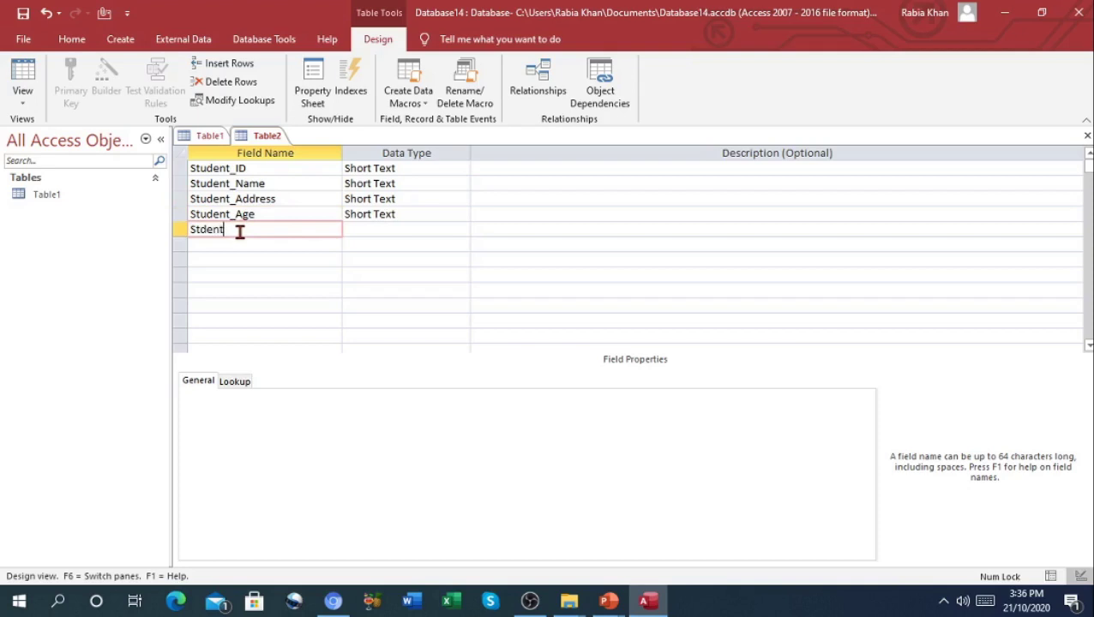
text(_DOB)
click(243, 247)
text(Student_Fees)
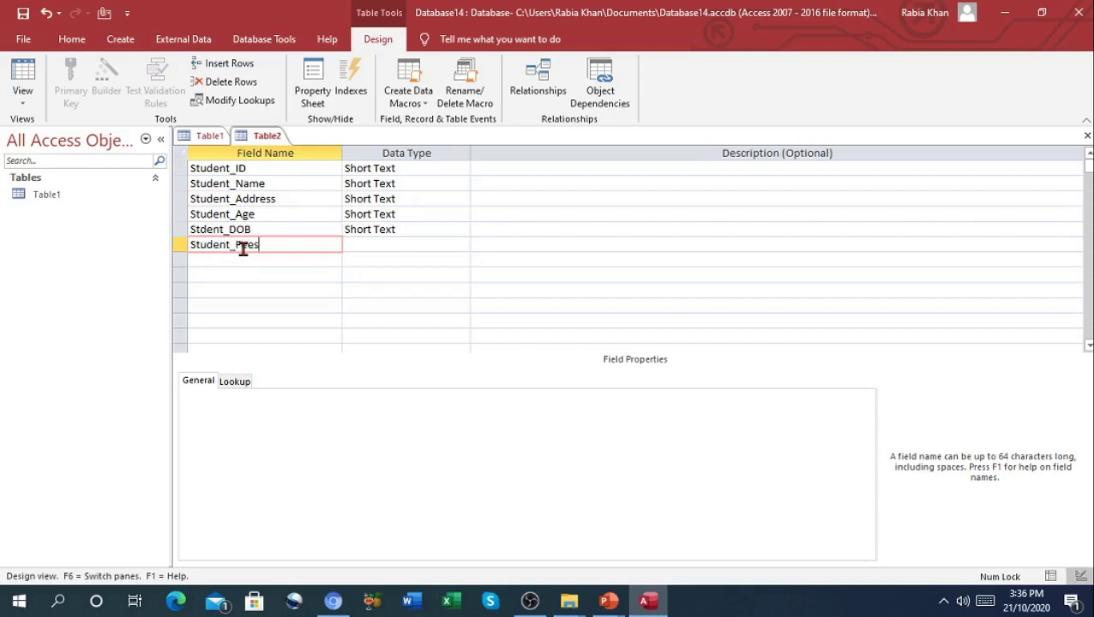
click(240, 260)
text(Student_Status)
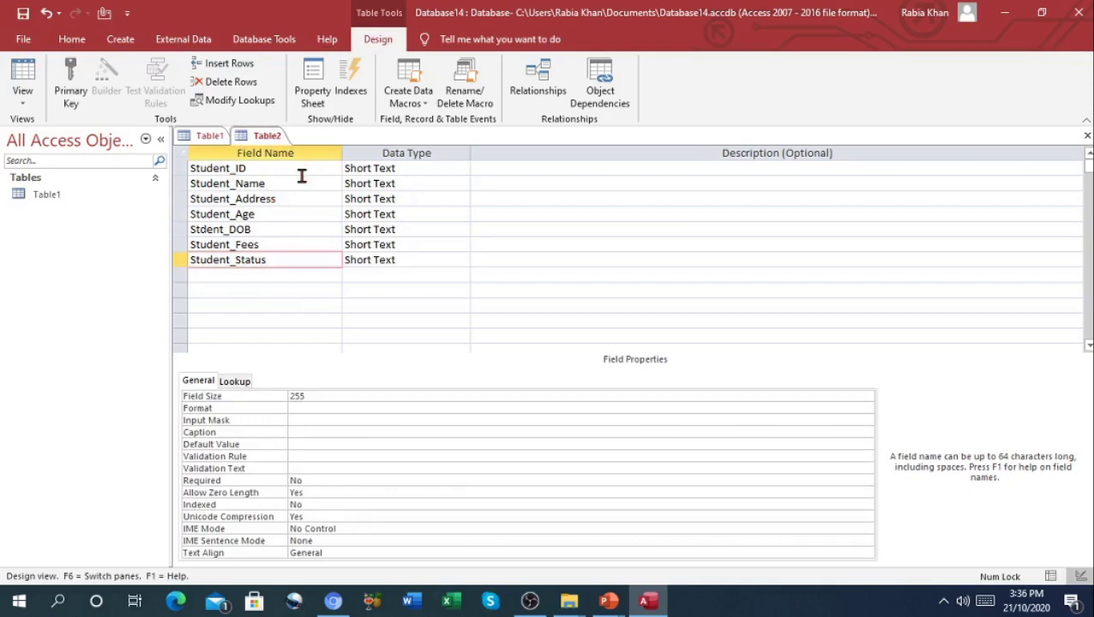
Make Student_ID the primary key and set its data type to AutoNumber
click(205, 167)
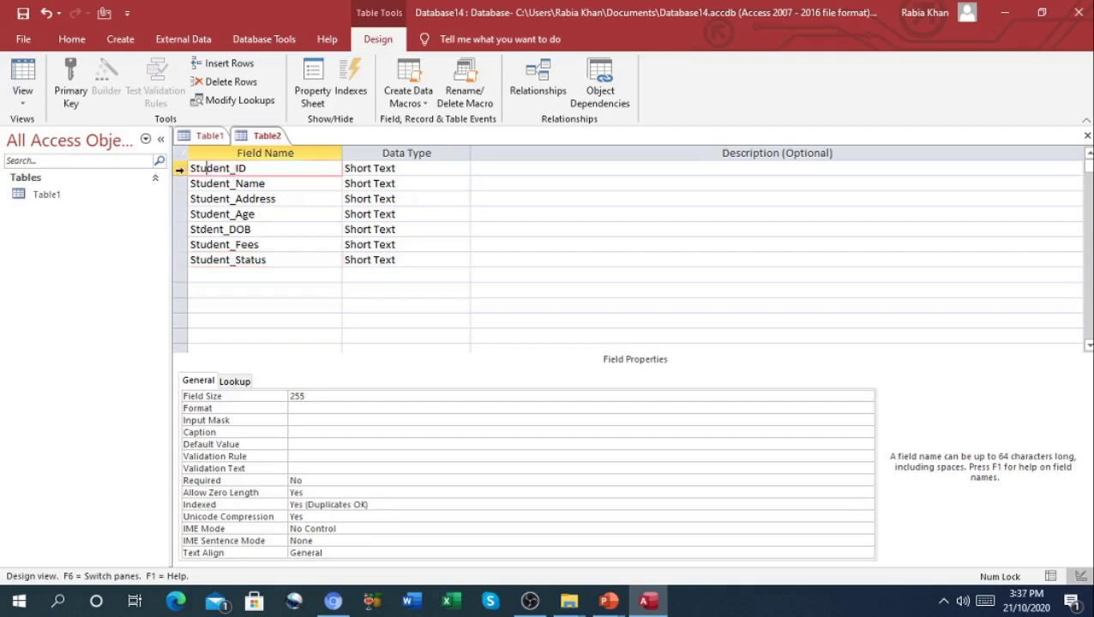
right_click(180, 170)
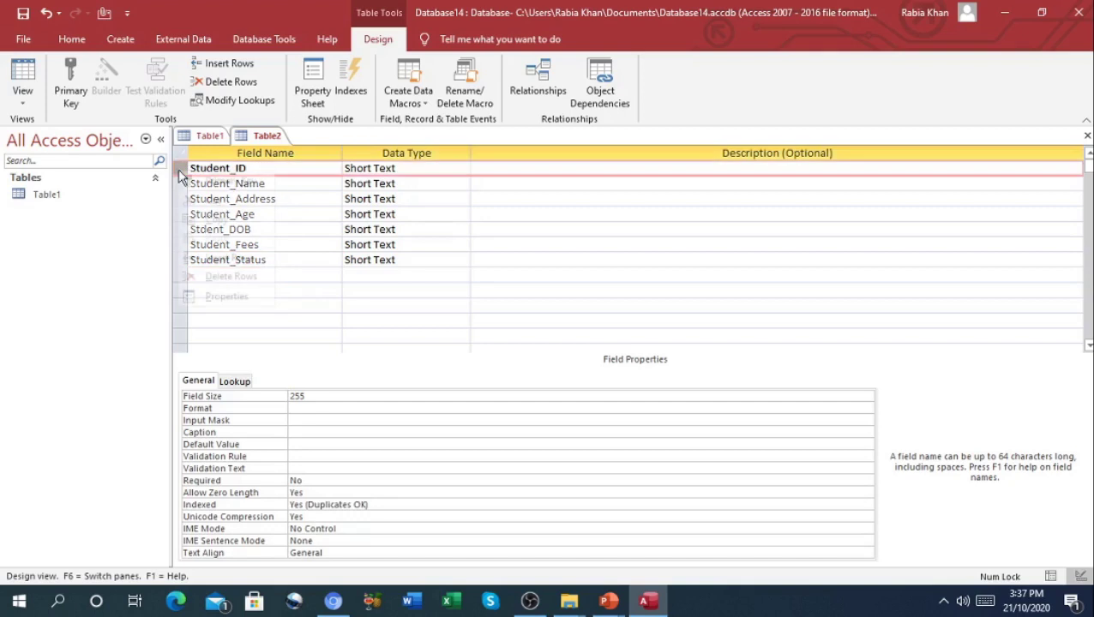
click(210, 181)
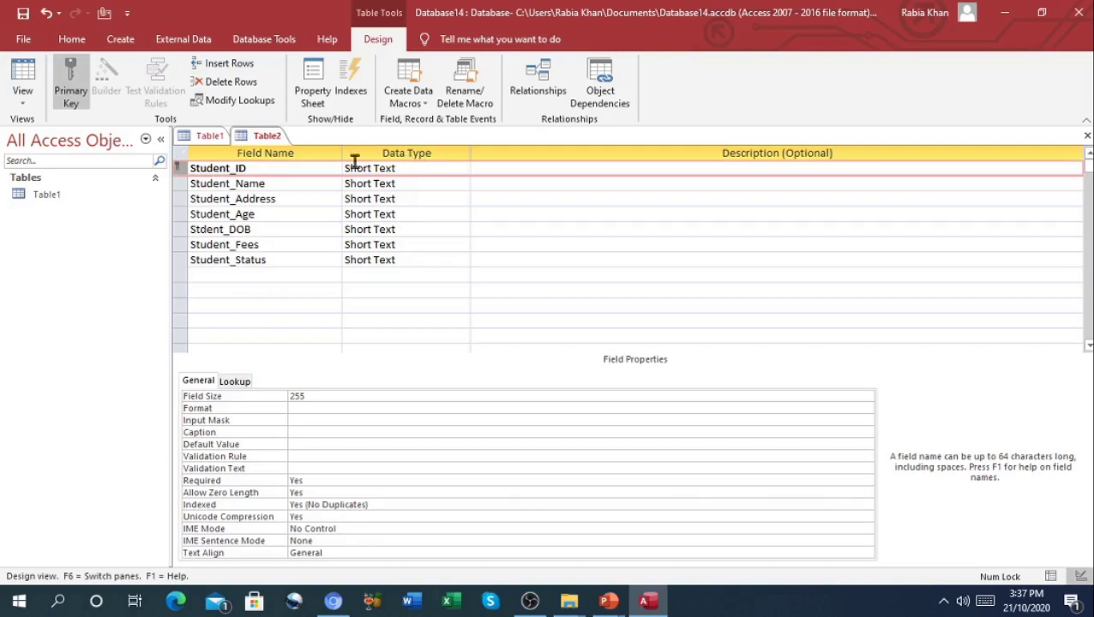
click(427, 168)
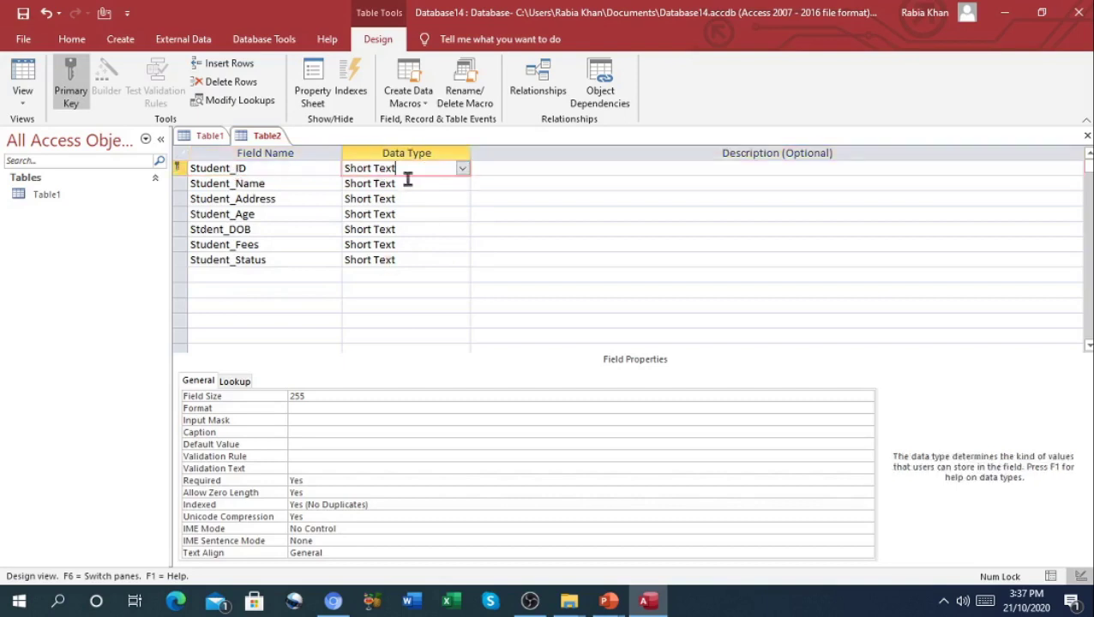
click(463, 170)
click(390, 275)
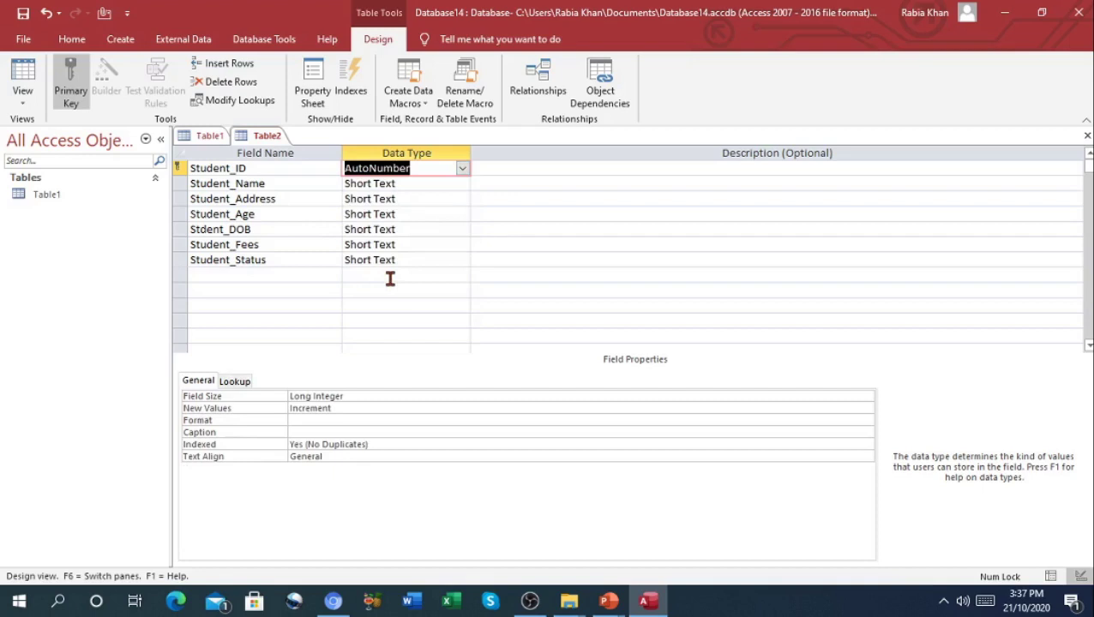
Set the field size of the Student_Name field to 25
click(442, 183)
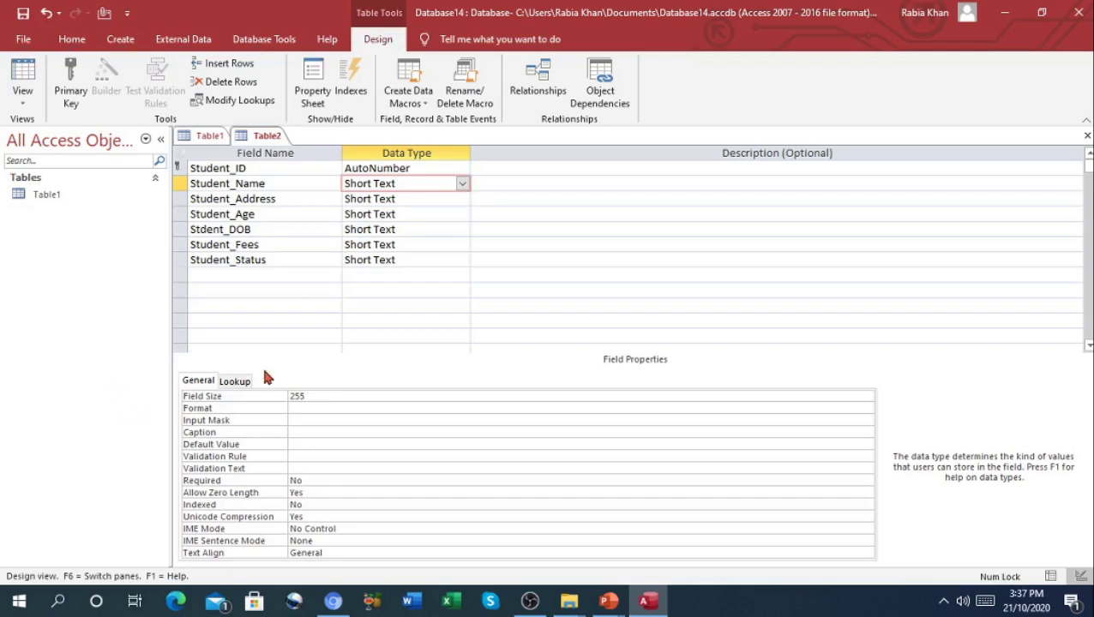
click(307, 396)
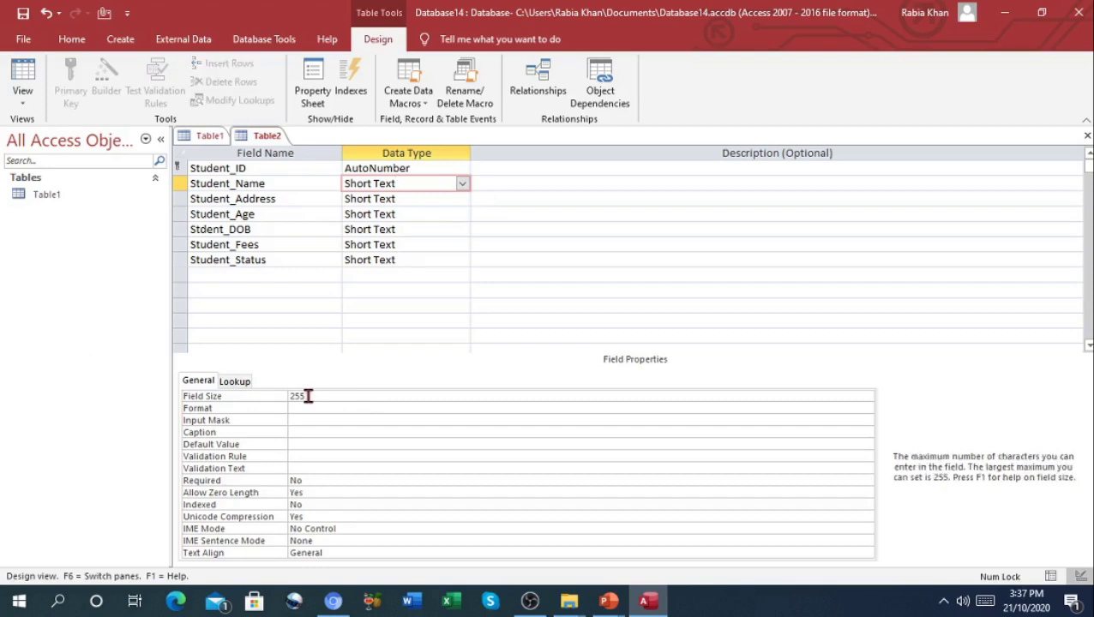
key(BackSpace)
key(BackSpace)
key(BackSpace)
text(25)
Give Student_Name the validation rule >25 and the validation text "student name cannot increase from 25 characters"
click(308, 455)
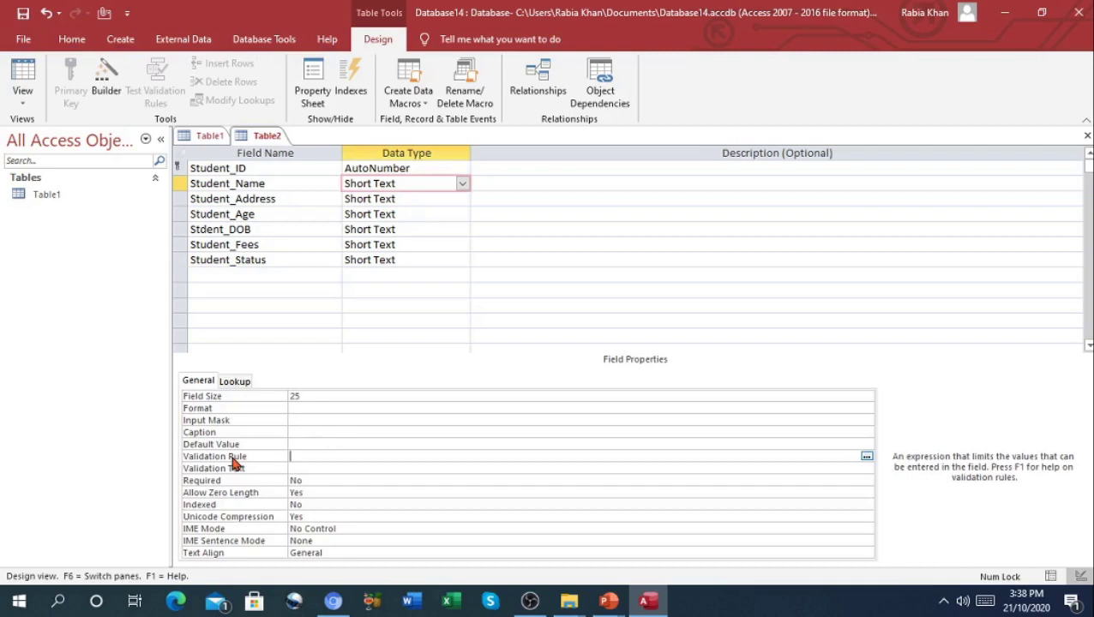
text(>25)
click(305, 468)
text(student)
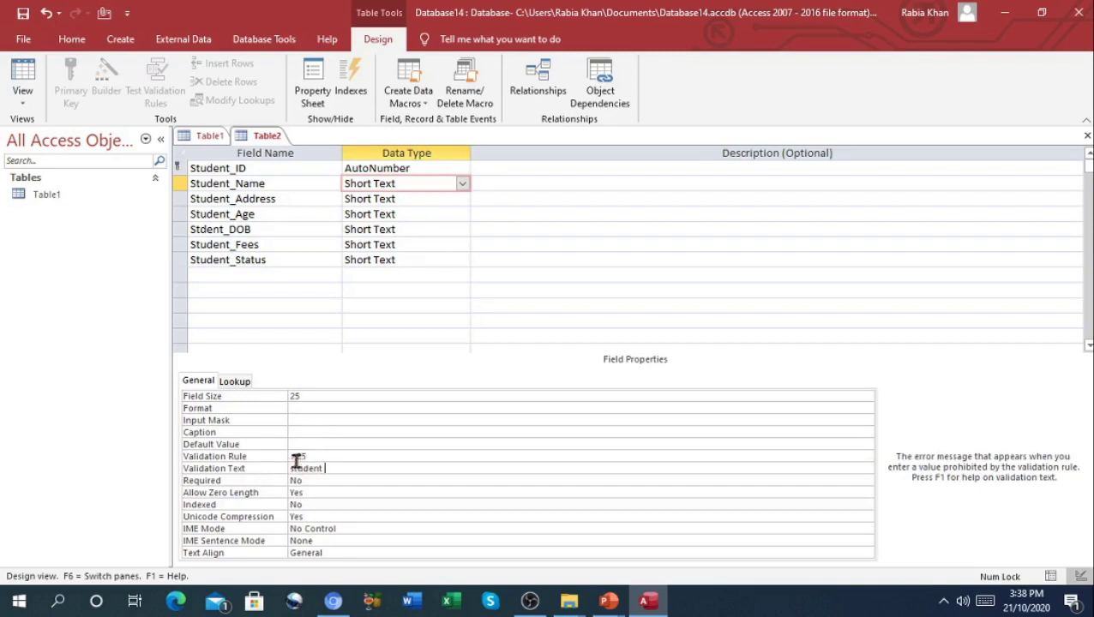
text( name cannot inc)
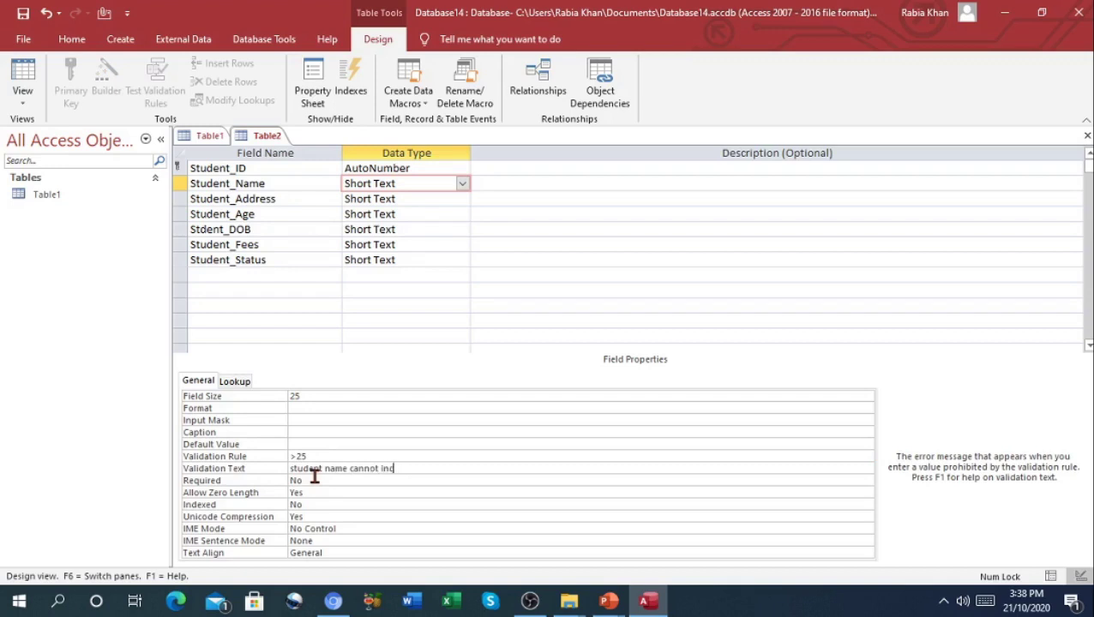
text(re)
key(Caps_Lock)
key(Caps_Lock)
text(ase from 25 characters)
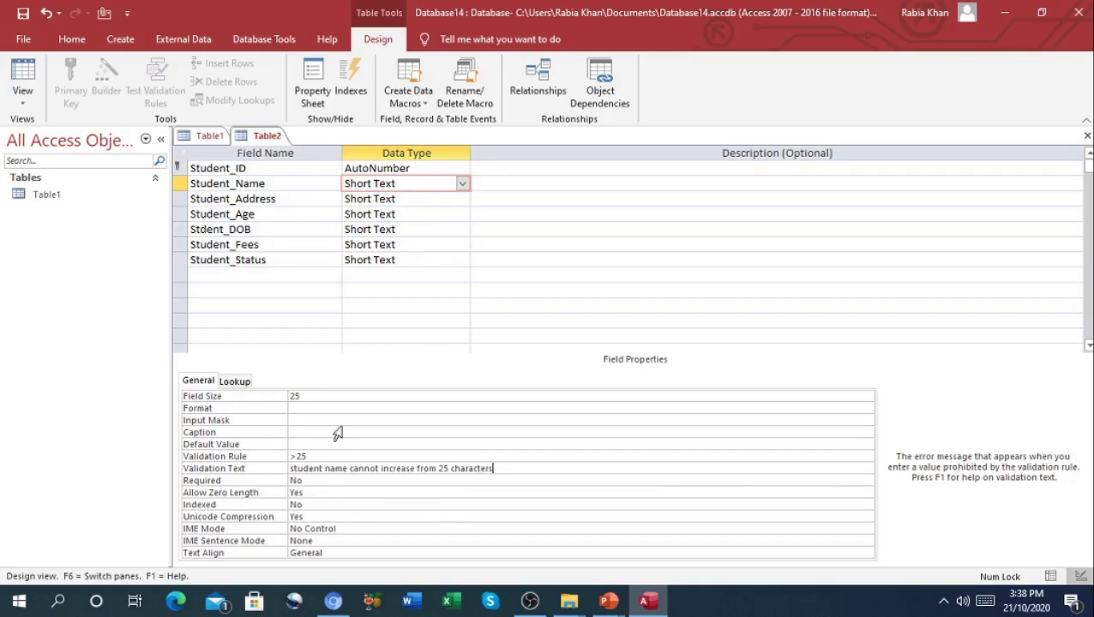
Set the data type of the Student_Age field to Number
click(390, 201)
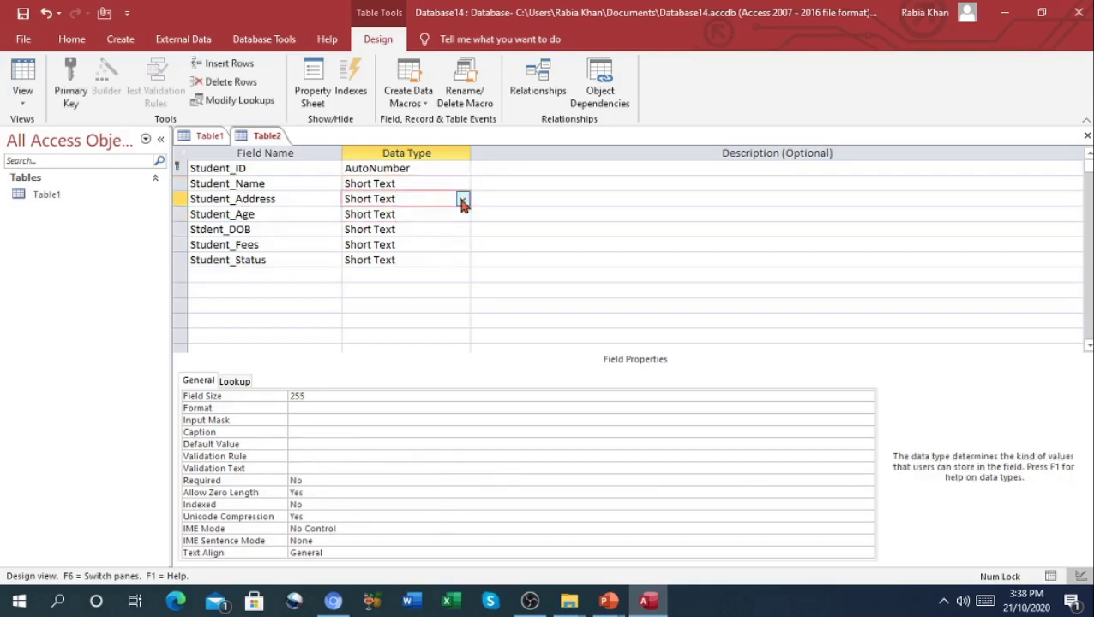
click(420, 216)
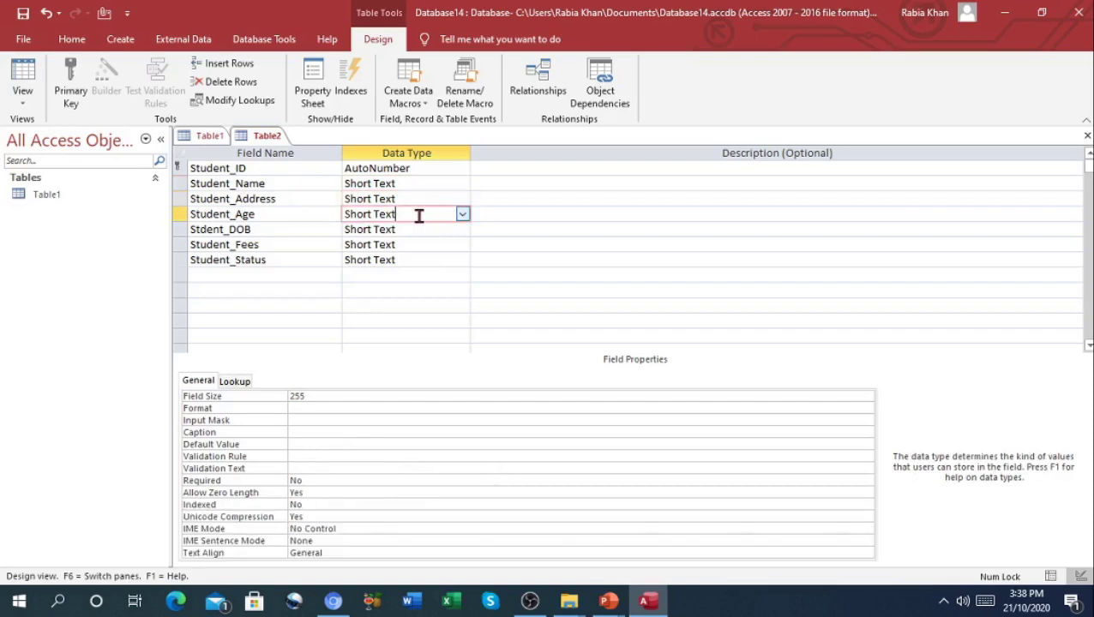
click(463, 214)
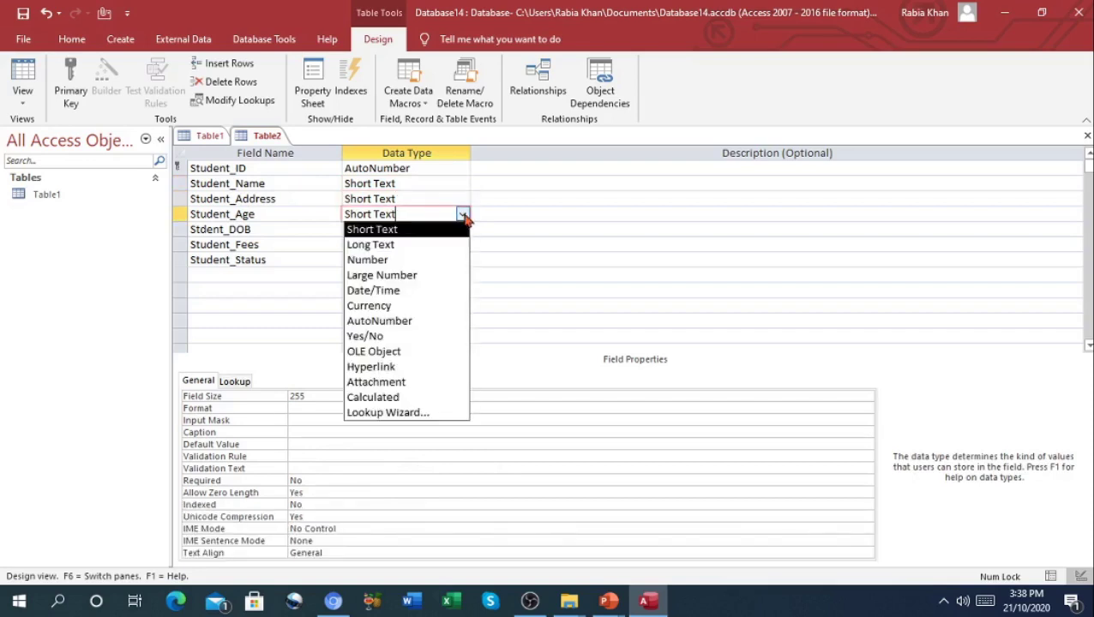
click(419, 262)
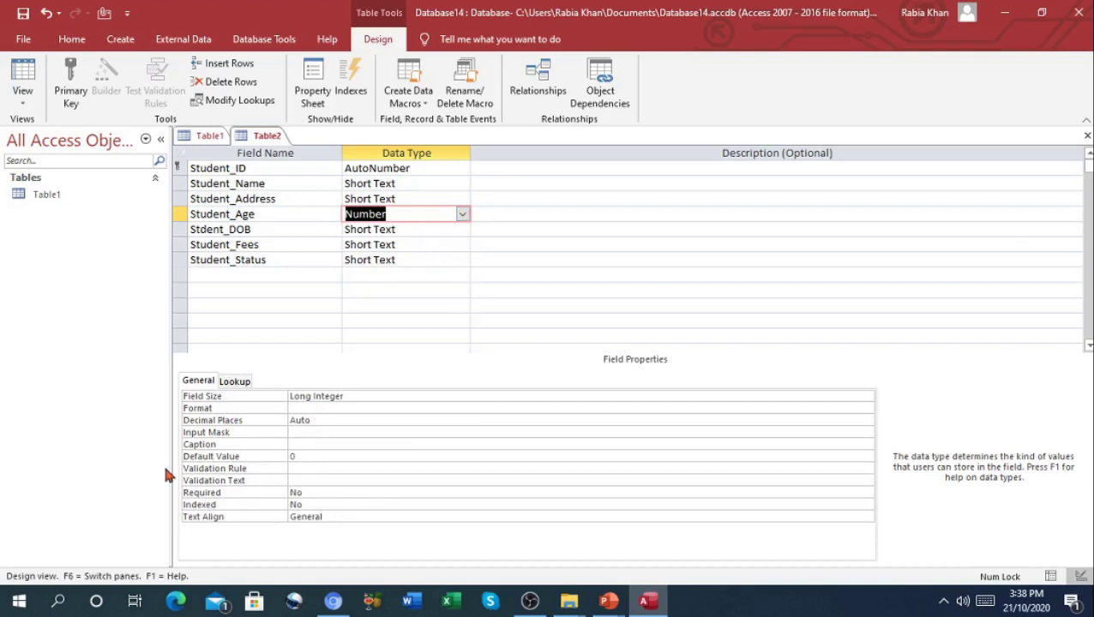
Give Student_Age the validation rule >23 and the validation text "Age cannot be greater than 23"
click(300, 468)
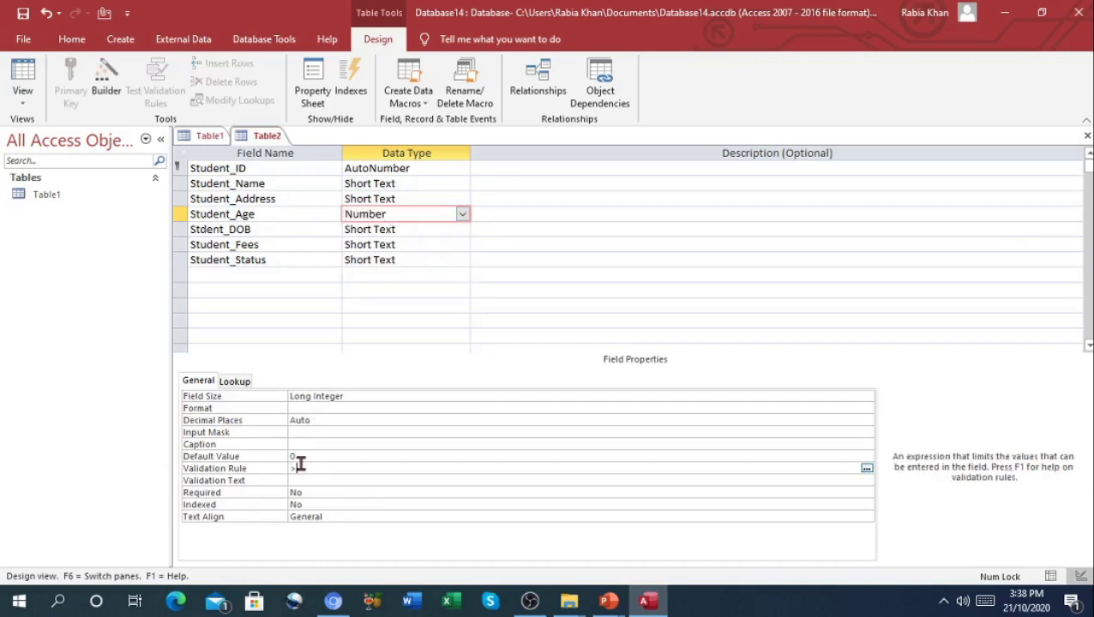
text(>23)
click(311, 481)
text(A)
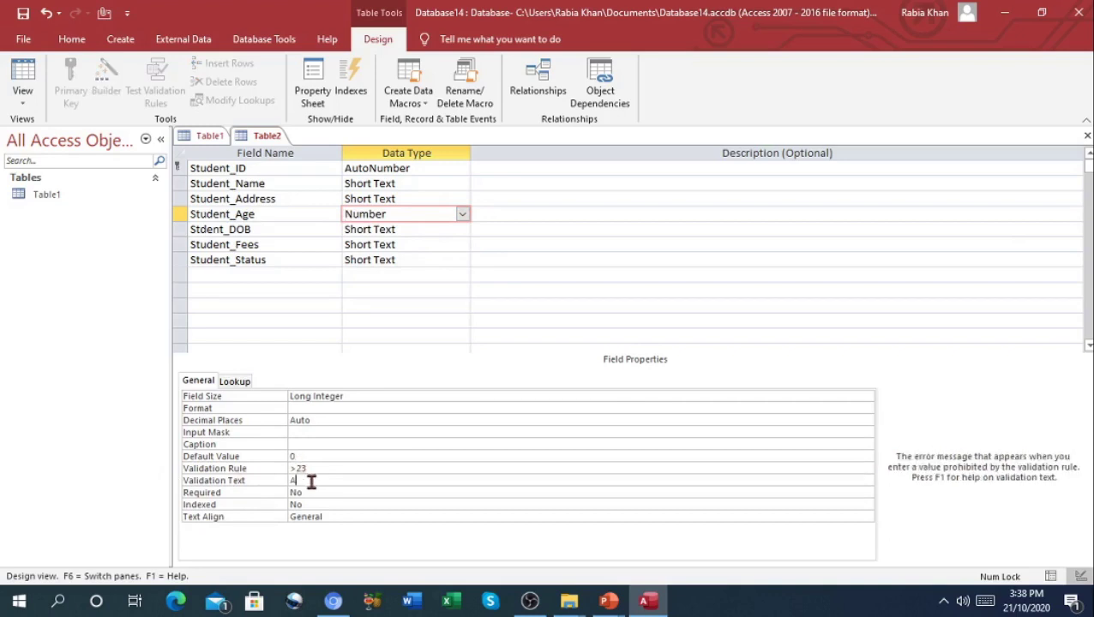
text(ge cannot be greater )
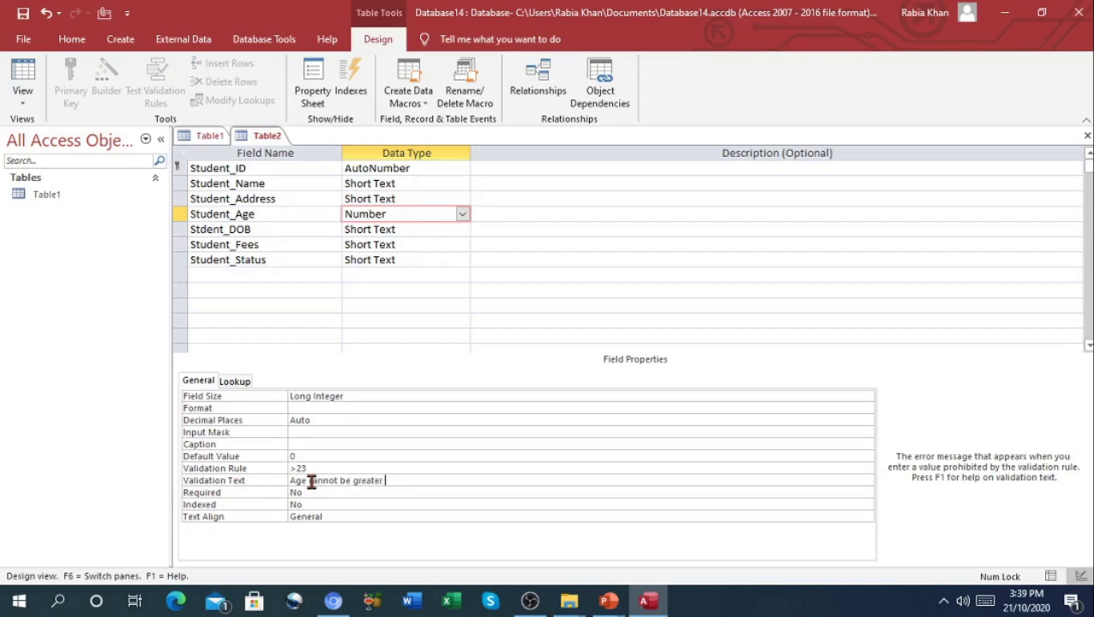
text(than 23)
Set the data type of Stdent_DOB to Date/Time and that of Student_Fees to Currency
click(409, 229)
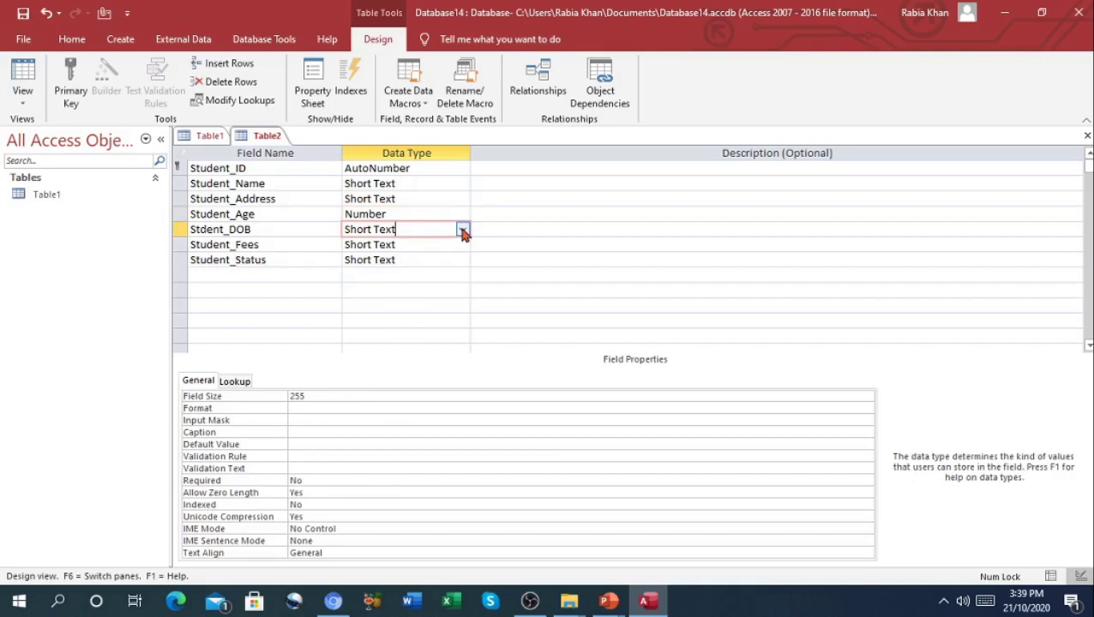
click(462, 229)
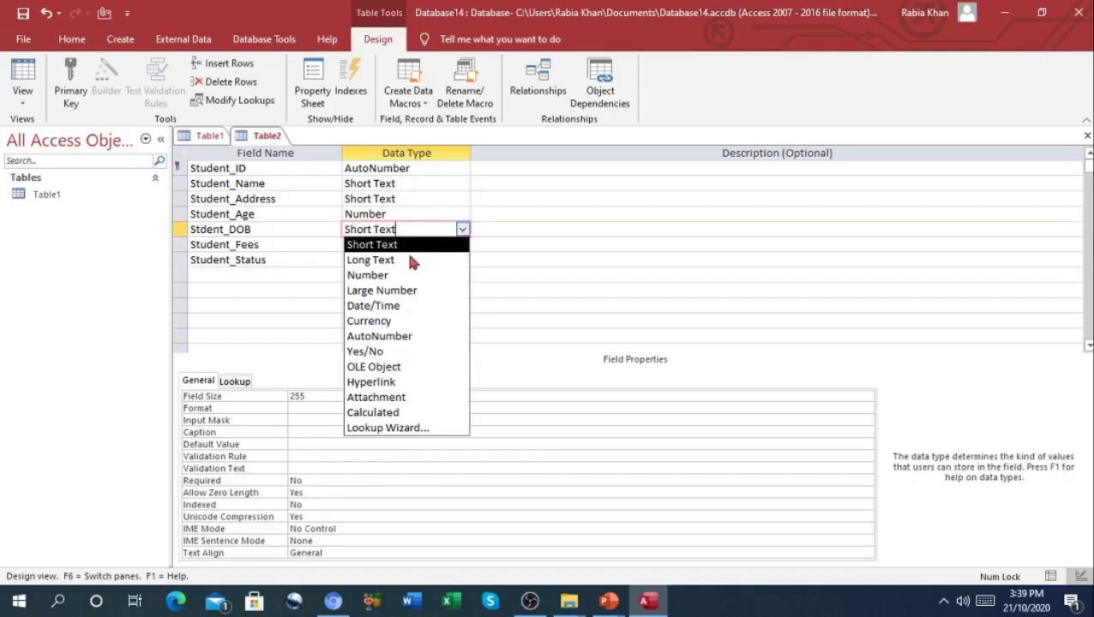
click(397, 305)
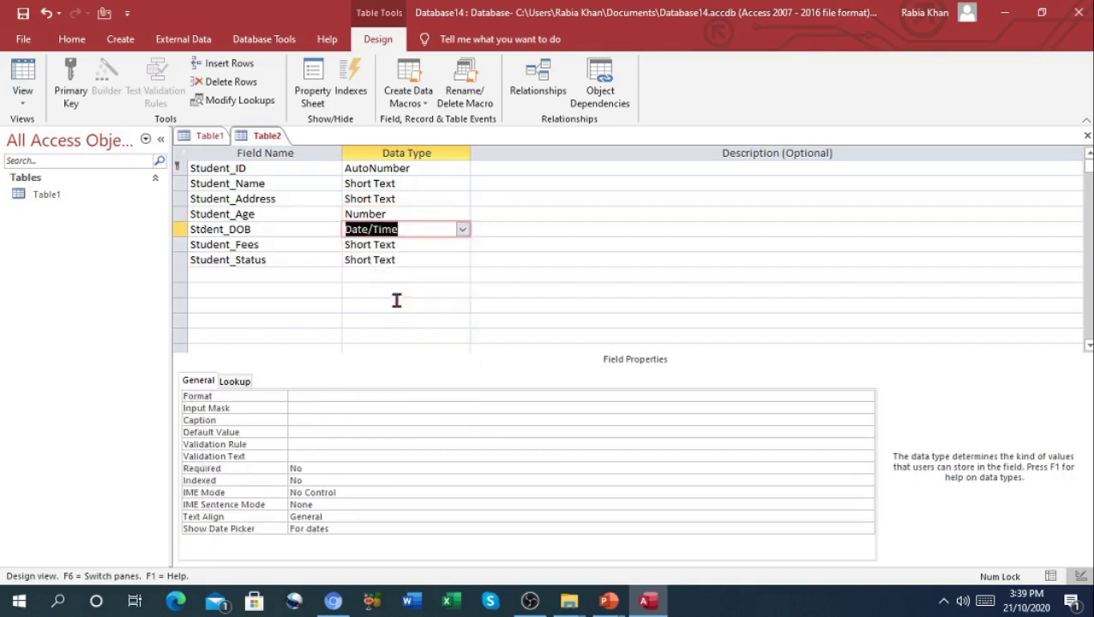
click(396, 244)
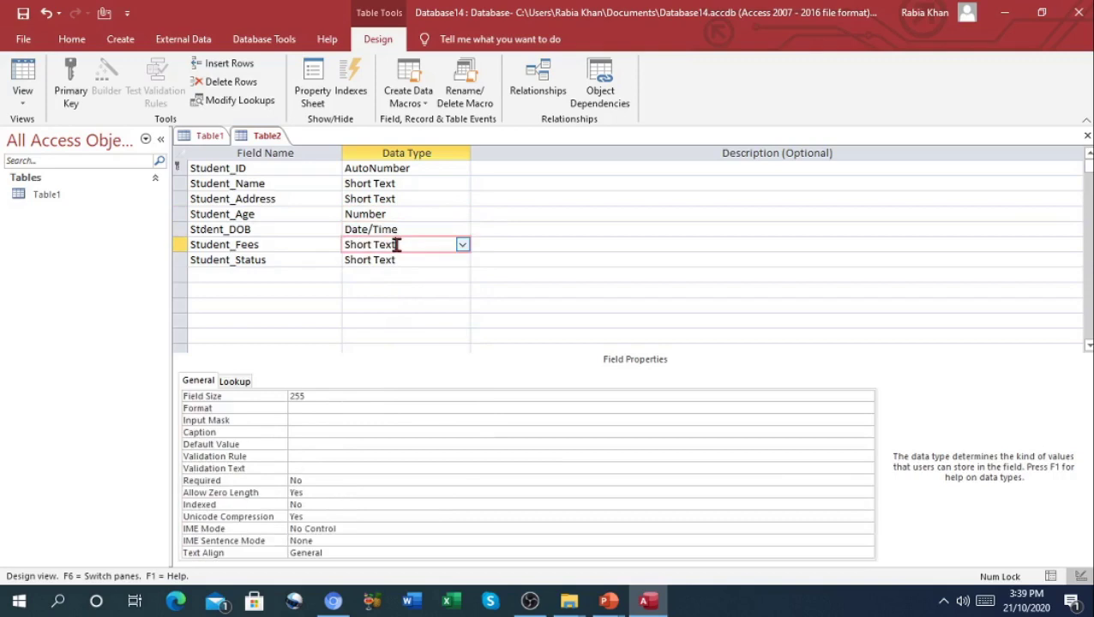
click(463, 245)
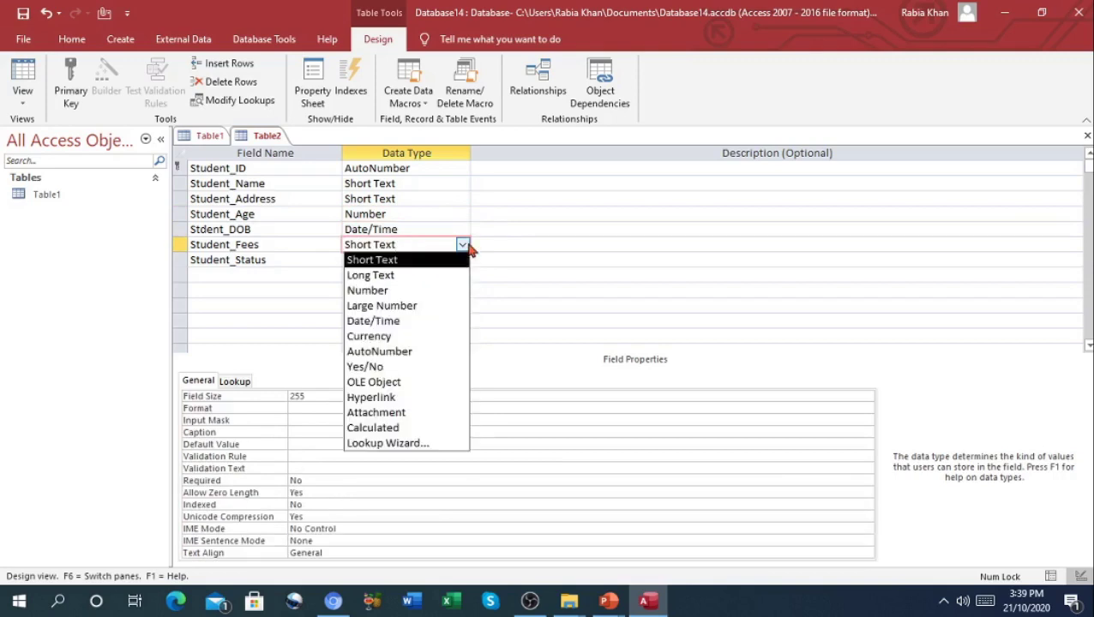
click(397, 337)
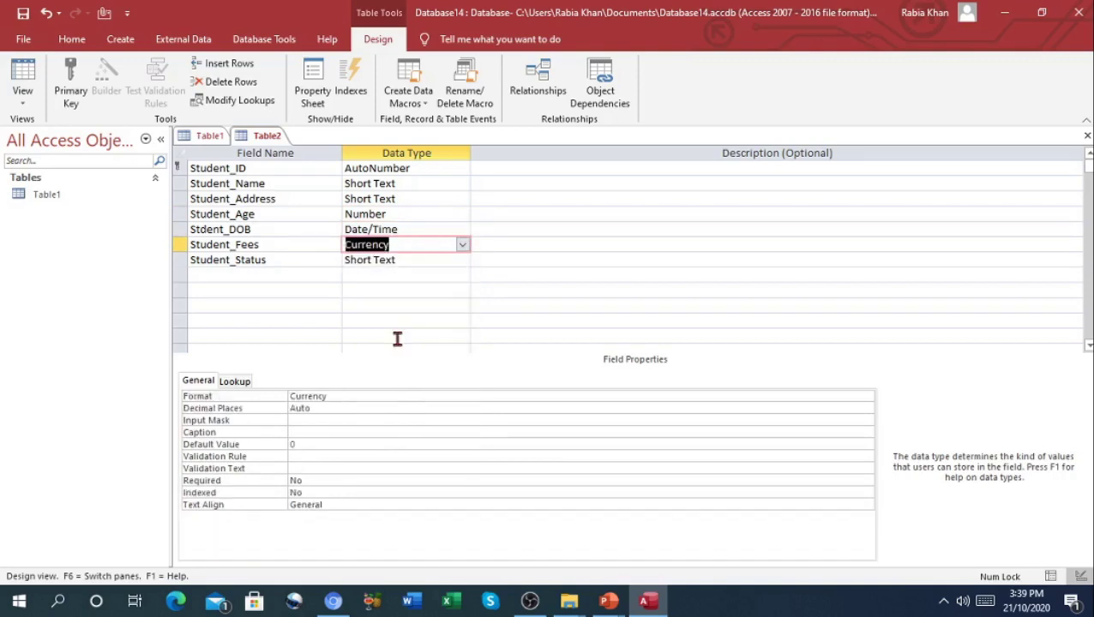
click(305, 445)
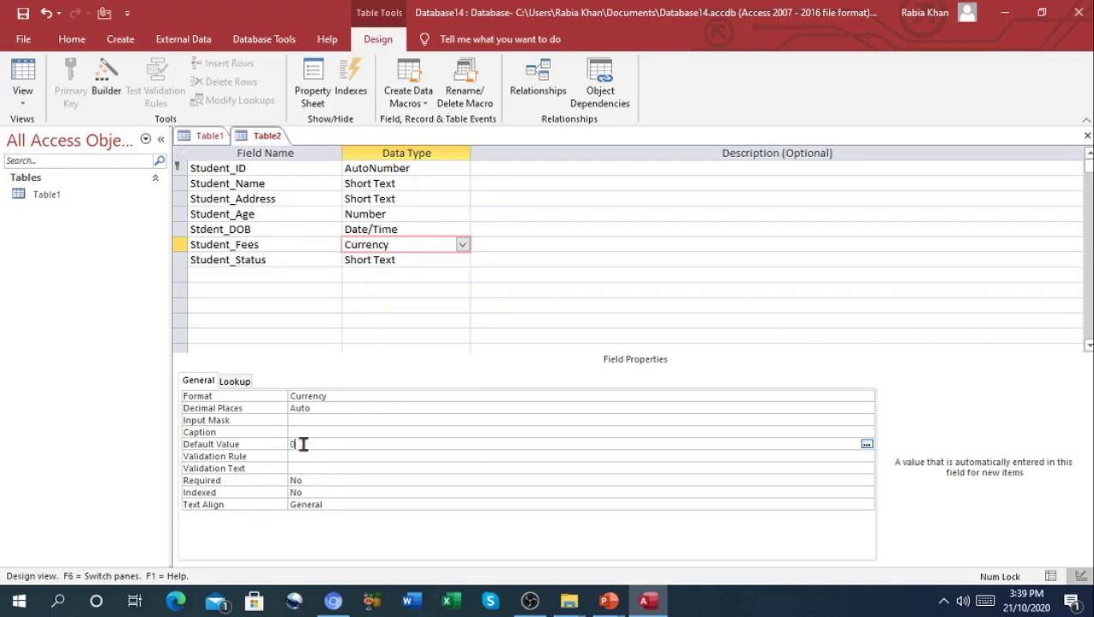
Set the data type of the Student_Status field to Yes/No
click(364, 260)
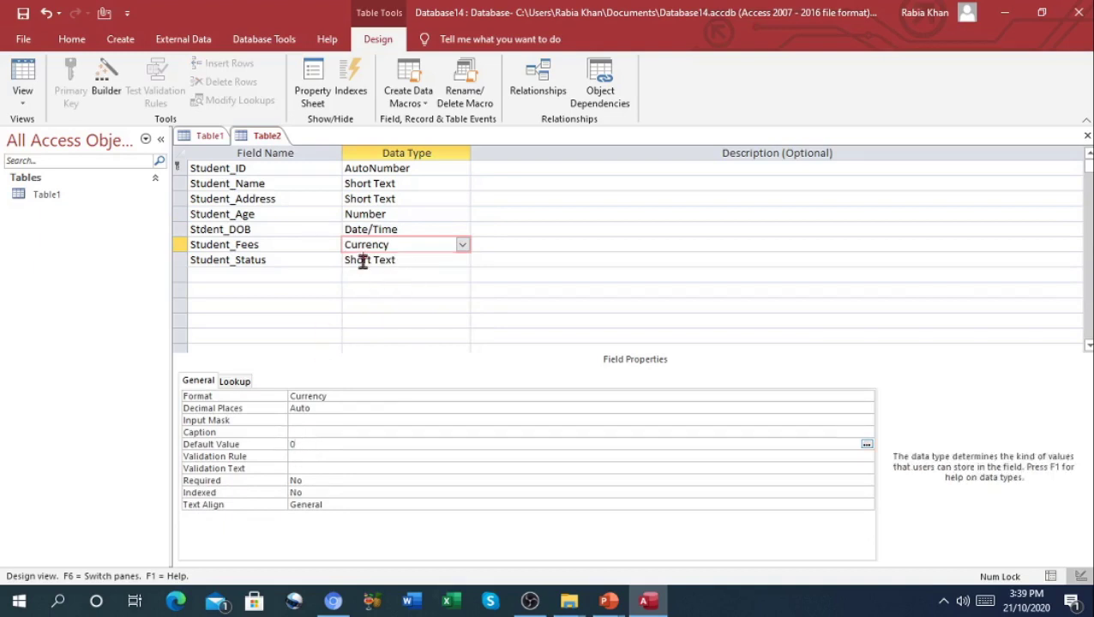
click(463, 261)
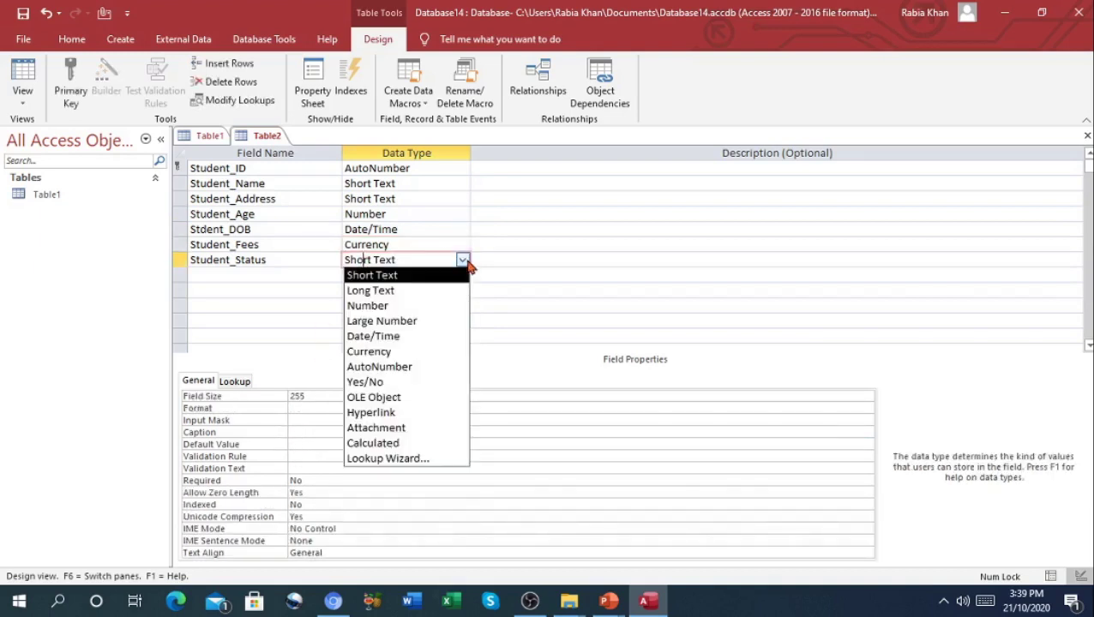
click(396, 383)
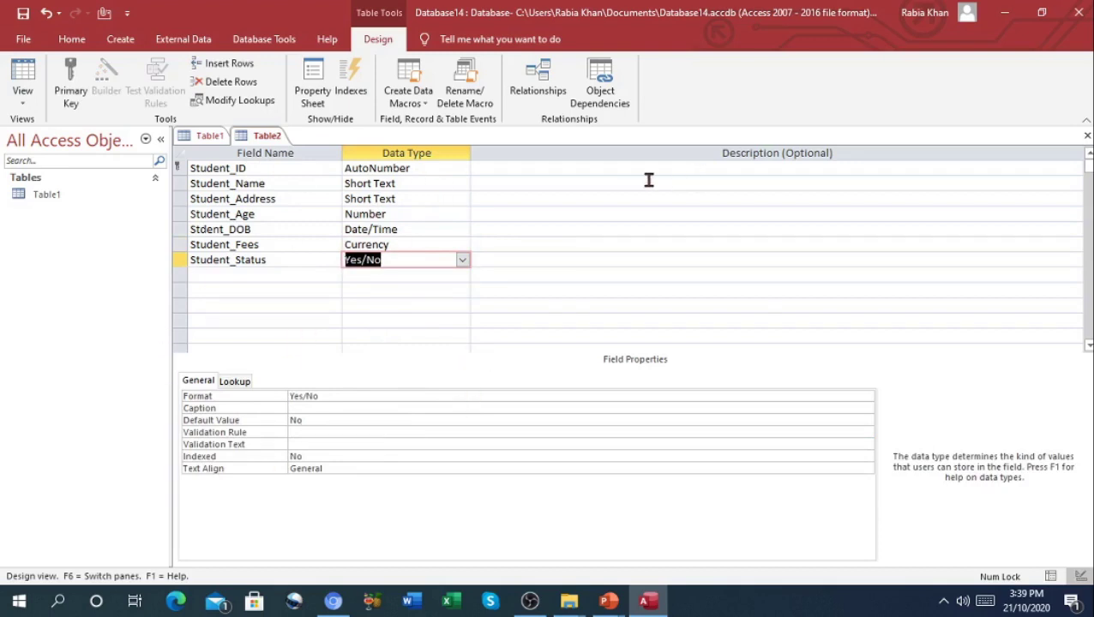
click(539, 184)
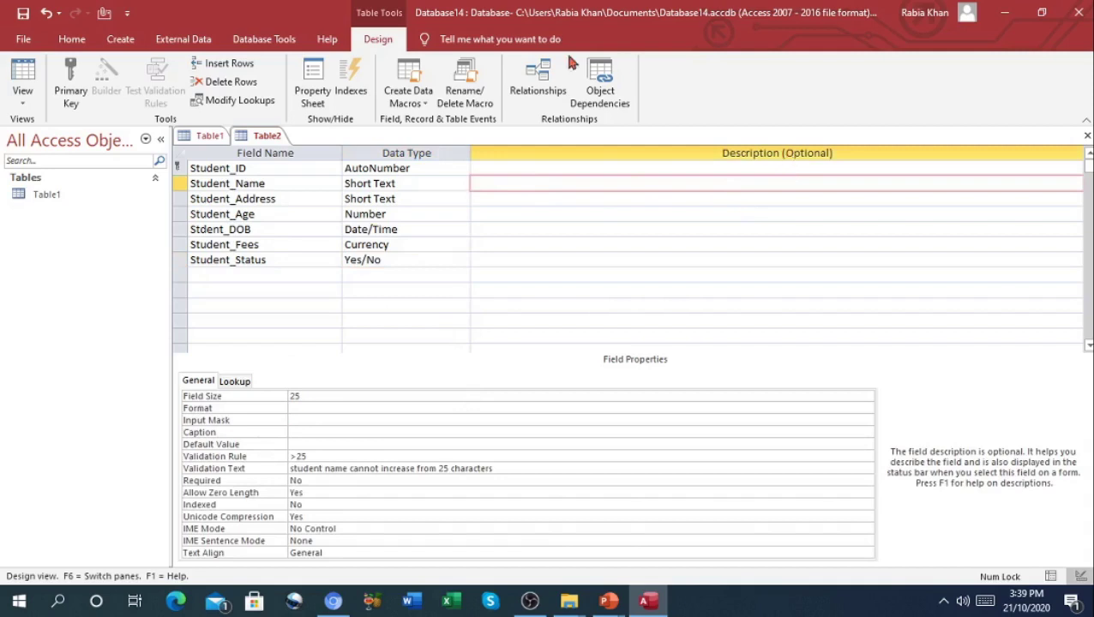
Save the table under the name "college student"
right_click(266, 141)
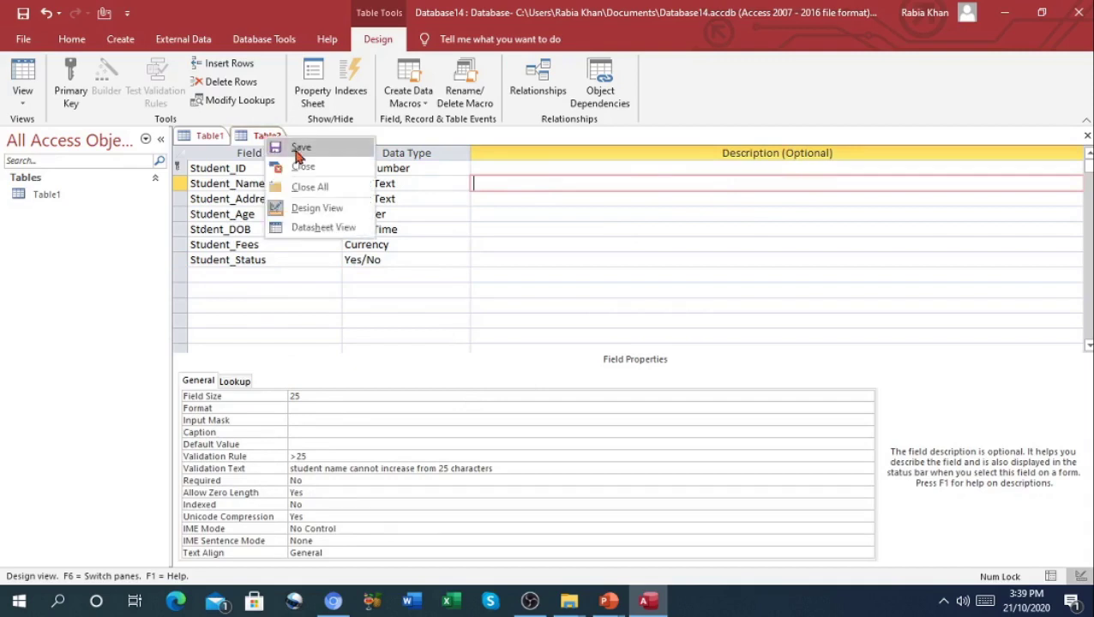
click(296, 150)
key(BackSpace)
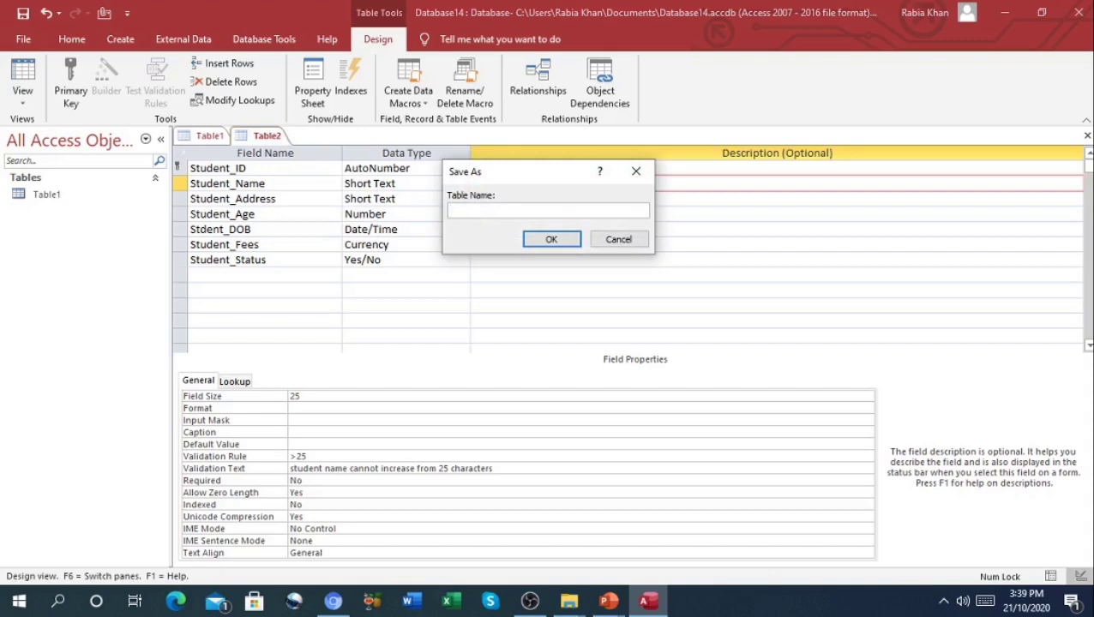
text(college student)
key(Return)
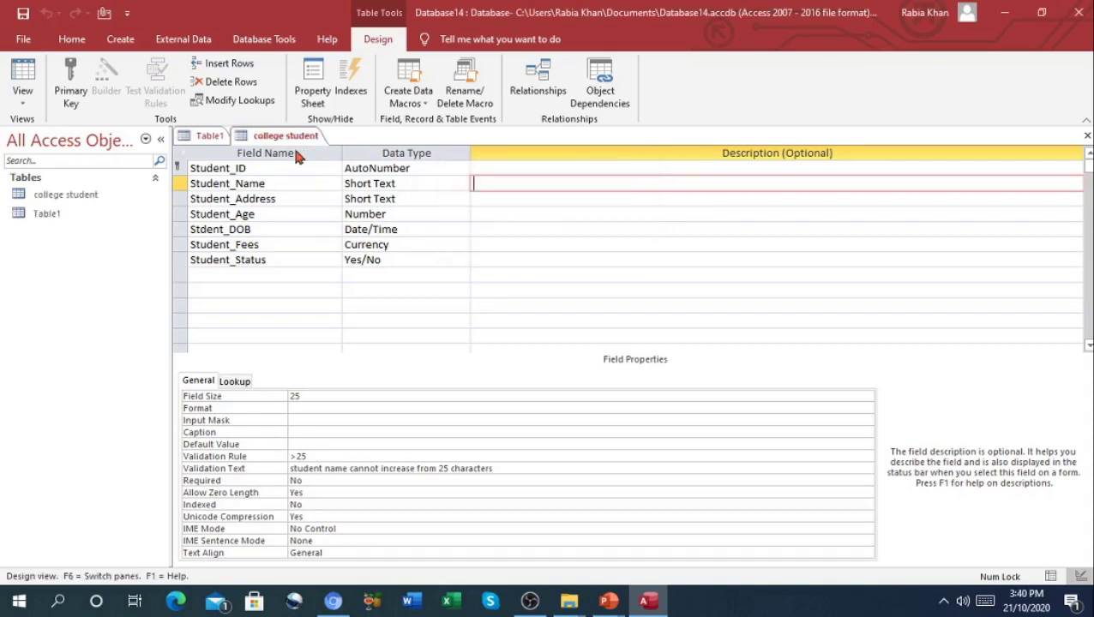
Display the college student table in Datasheet View
click(32, 197)
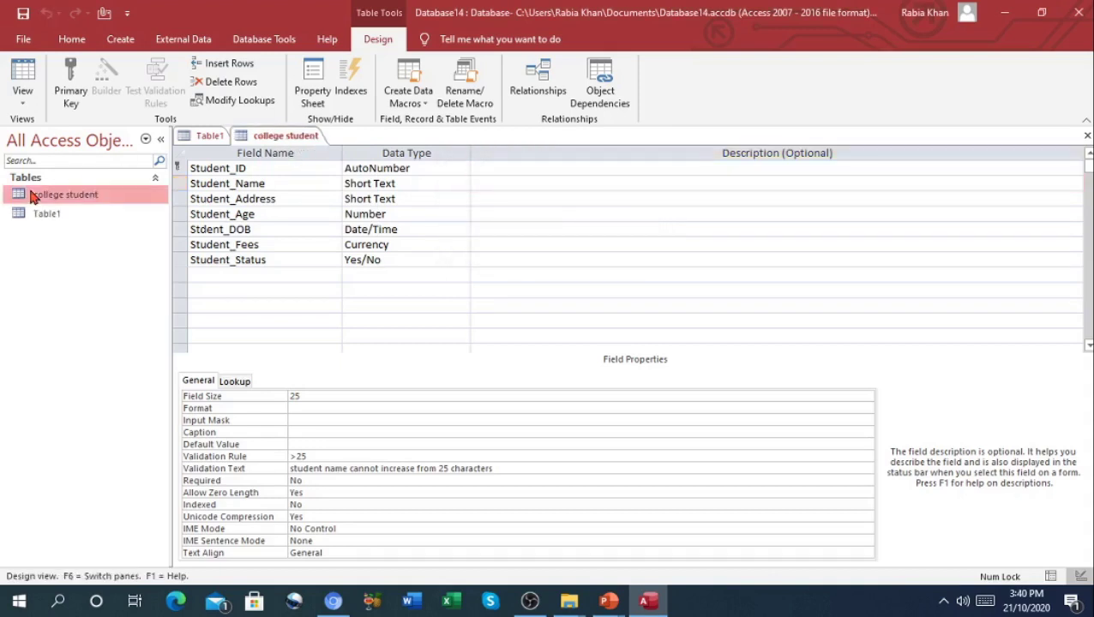
click(24, 103)
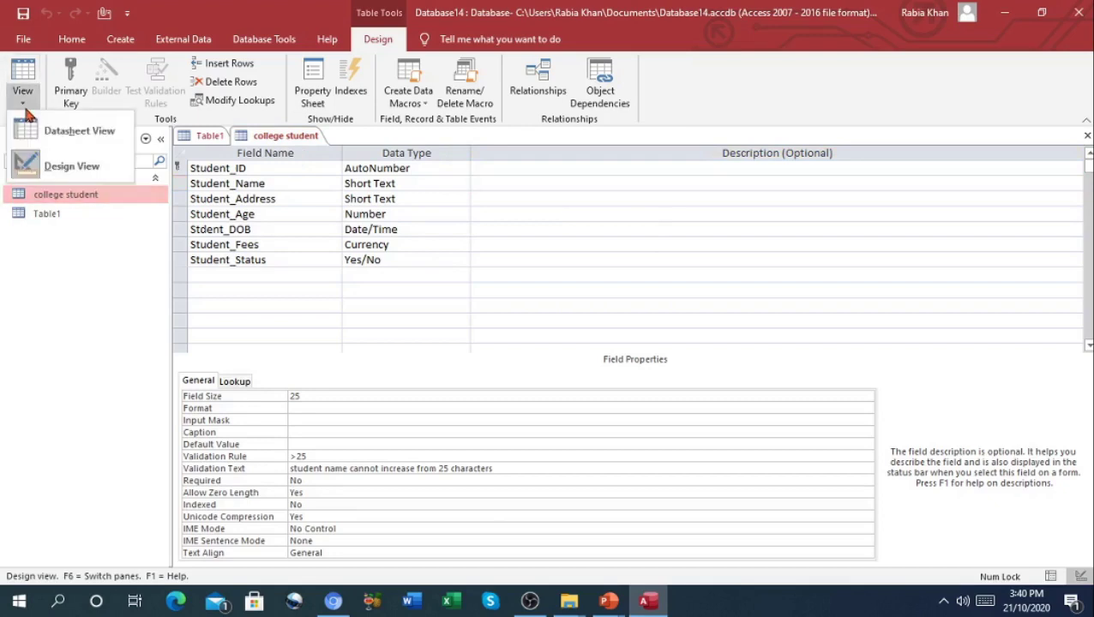
click(47, 134)
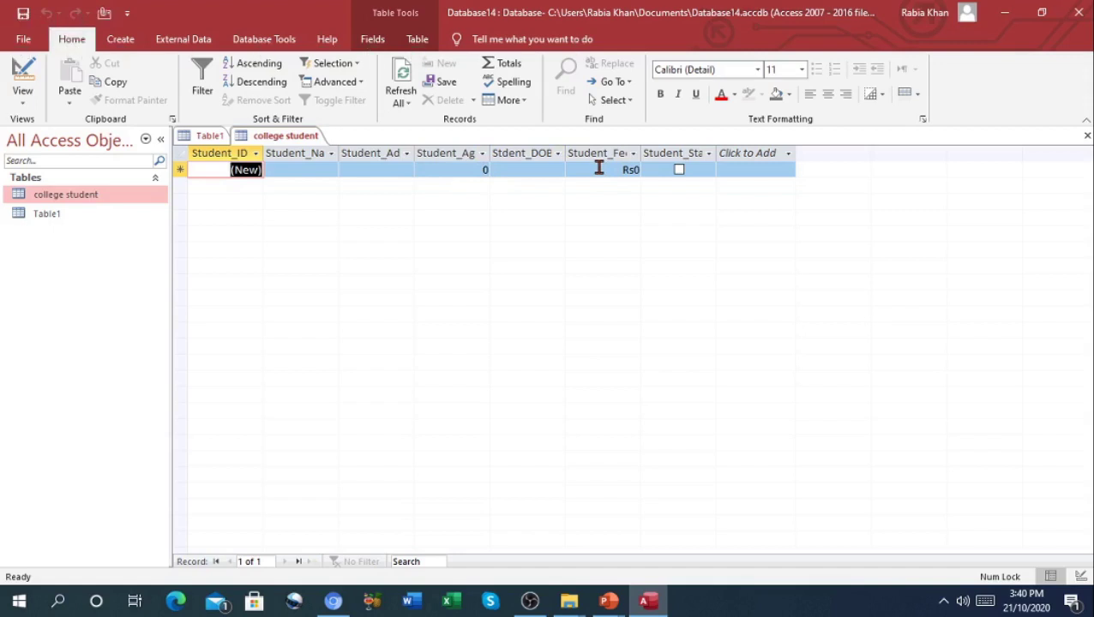
Start the first record, toggling its Student_Status check box, and enter 35 as the Student_Age
click(679, 171)
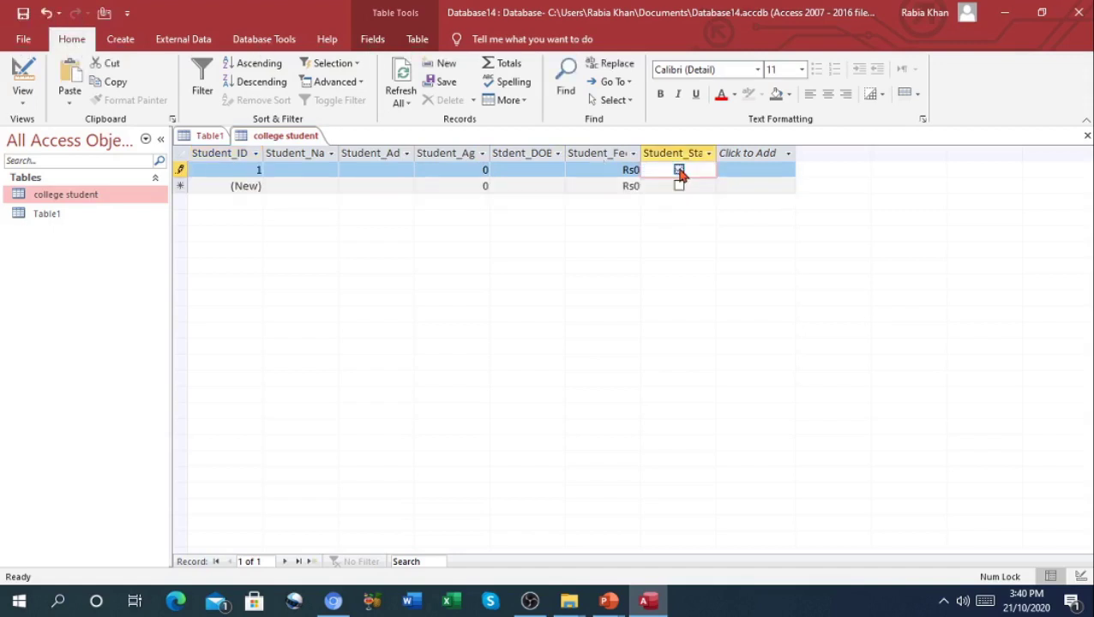
click(625, 171)
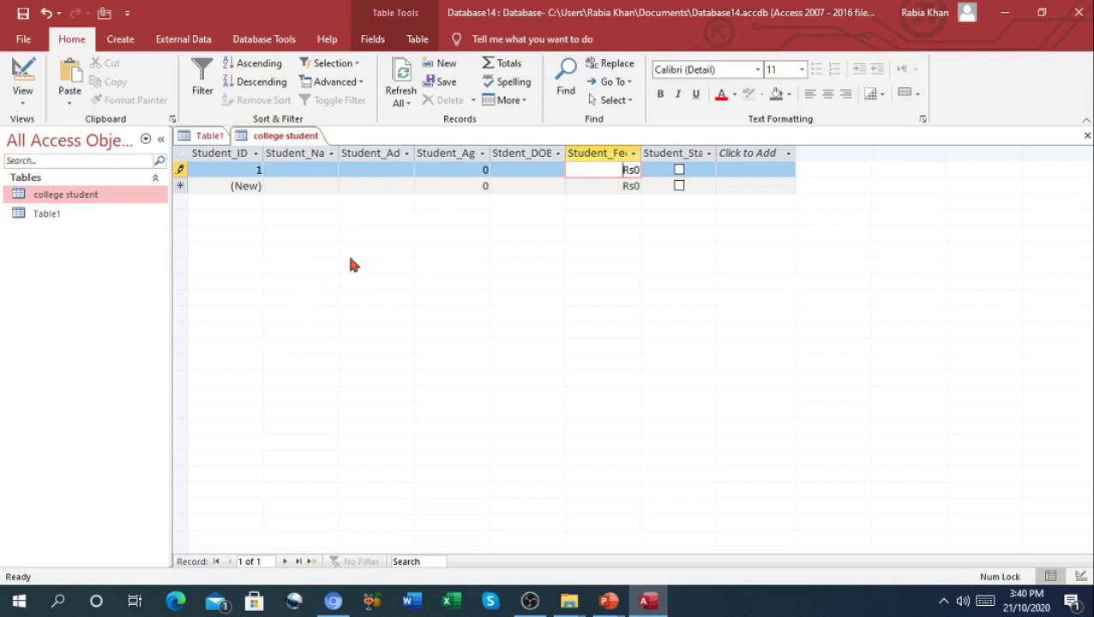
click(464, 171)
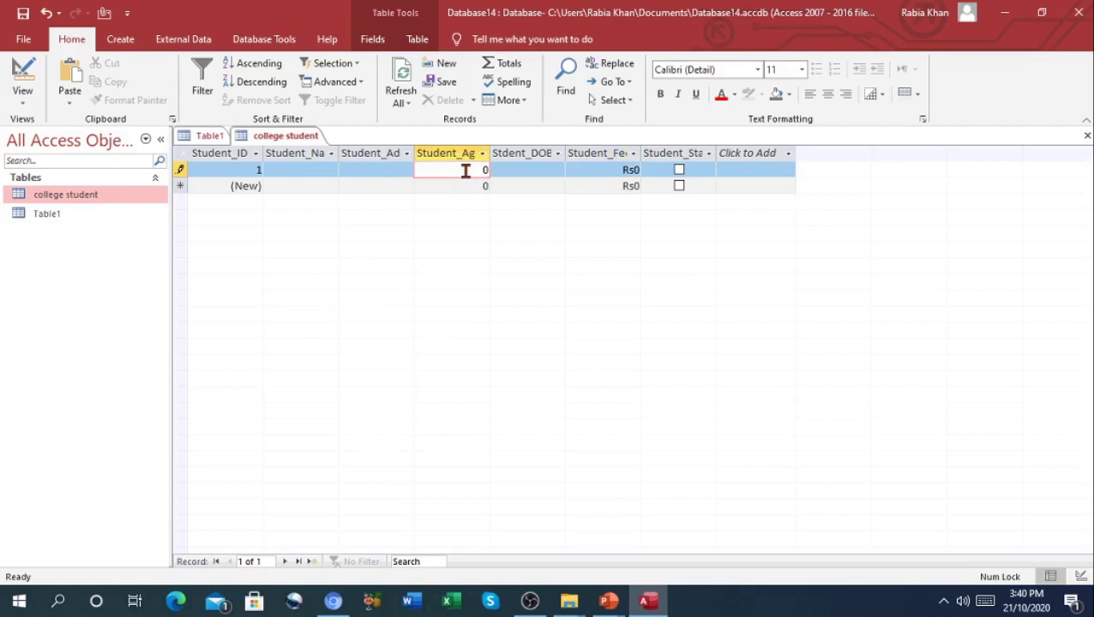
key(alt)
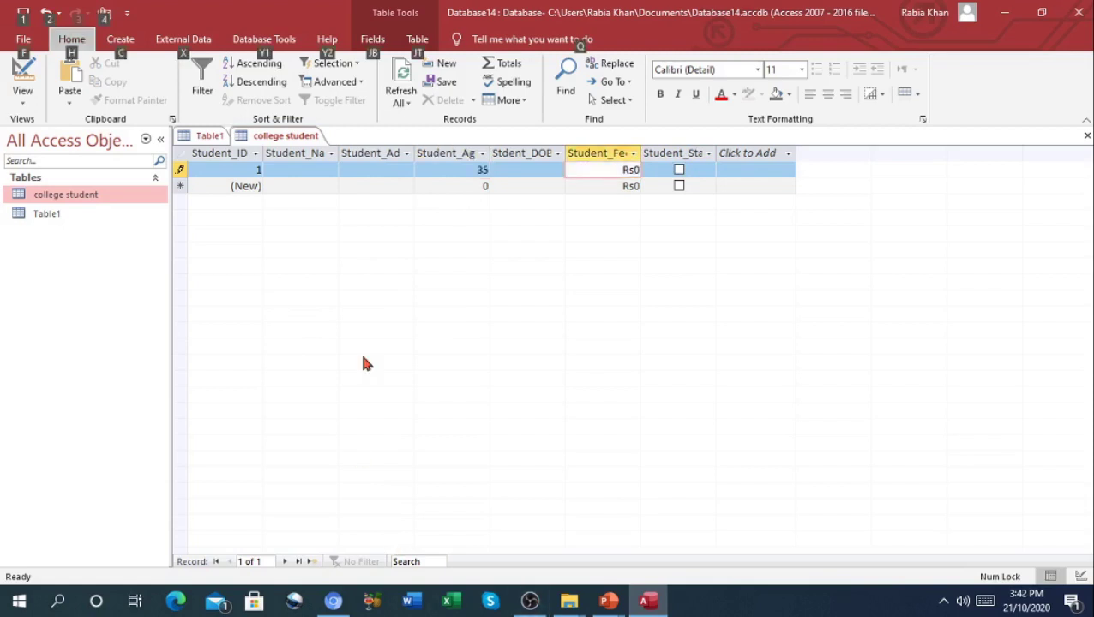
key(alt)
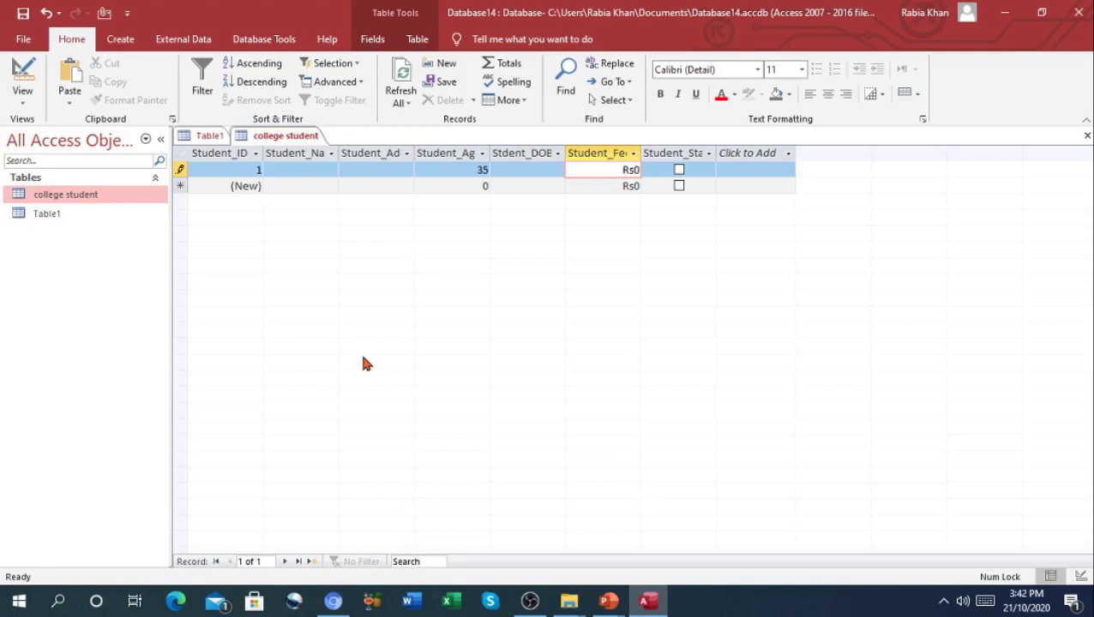